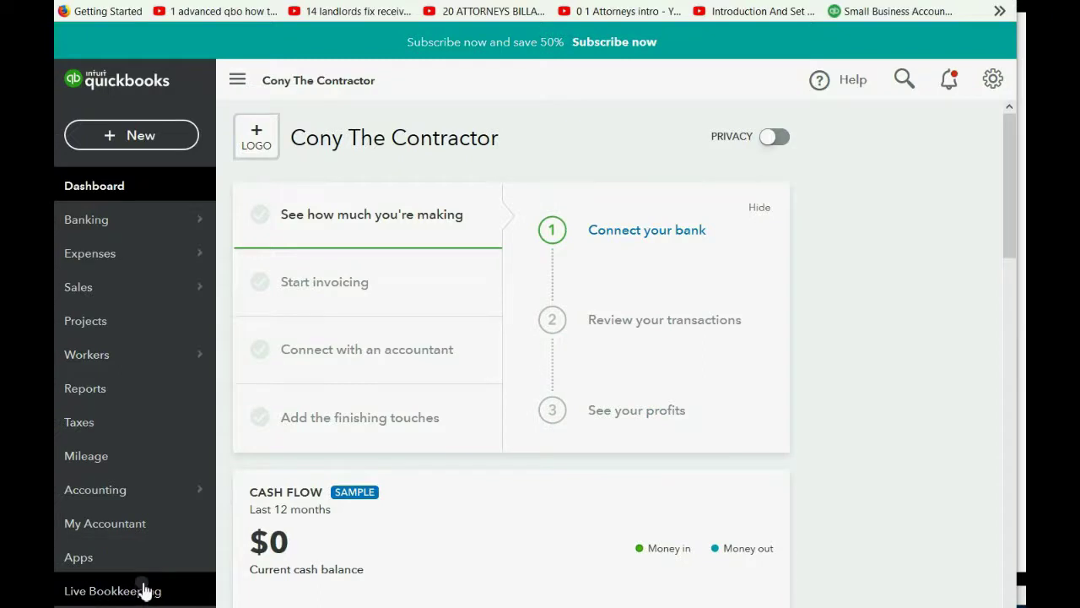
Open the company's Chart of Accounts list.
{"action": "mouse_move", "coordinate": [140, 501]}
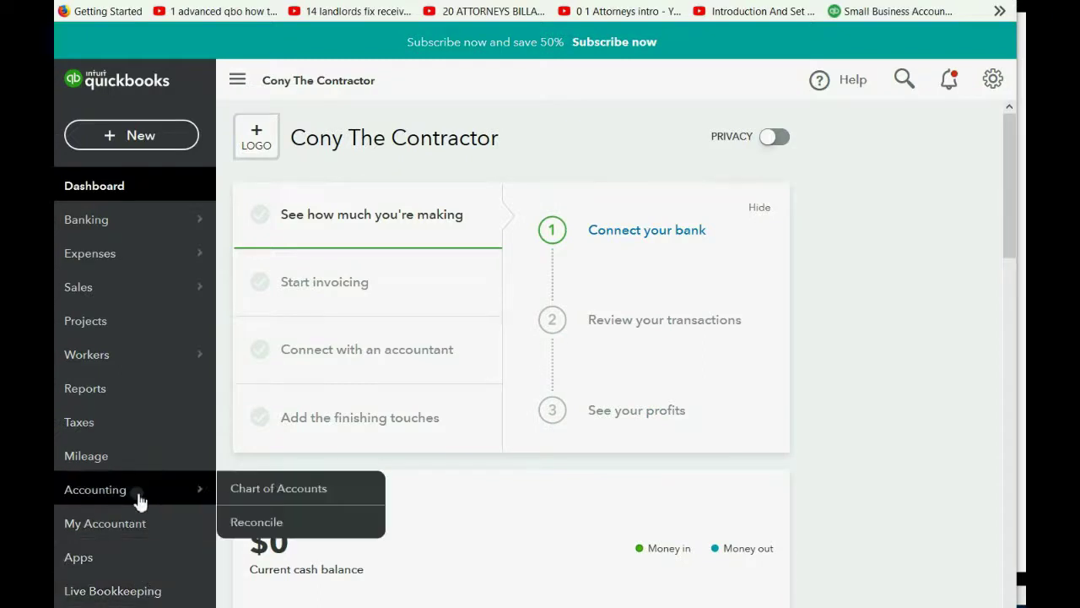
{"action": "left_click", "coordinate": [275, 489]}
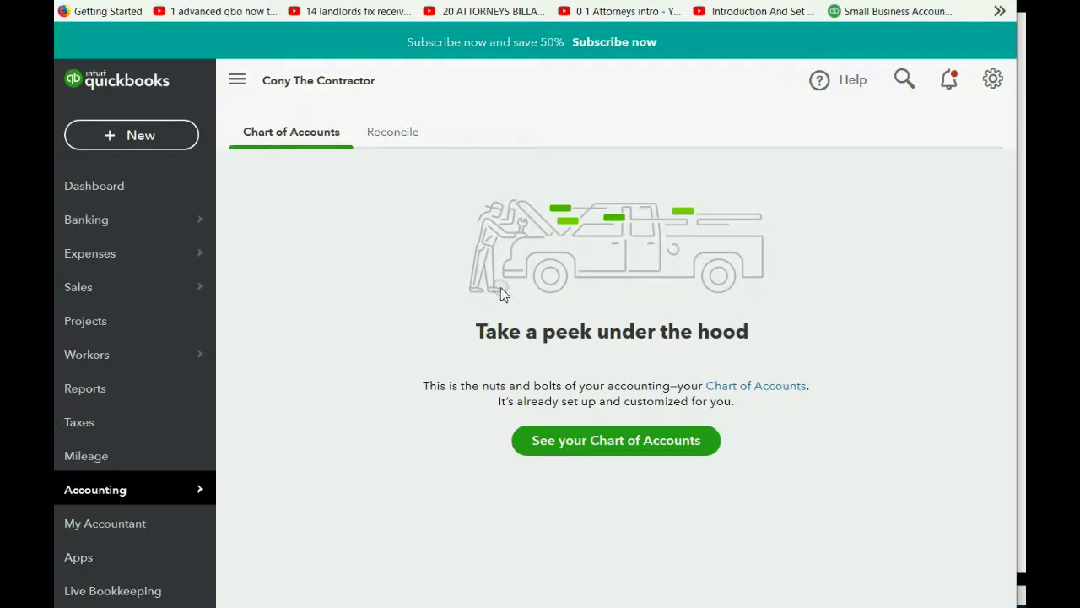
{"action": "left_click", "coordinate": [635, 449]}
Examine the preset accounts in the Chart of Accounts, including their types and detail types.
{"action": "scroll", "coordinate": [635, 439], "scroll_direction": "down", "scroll_amount": 3}
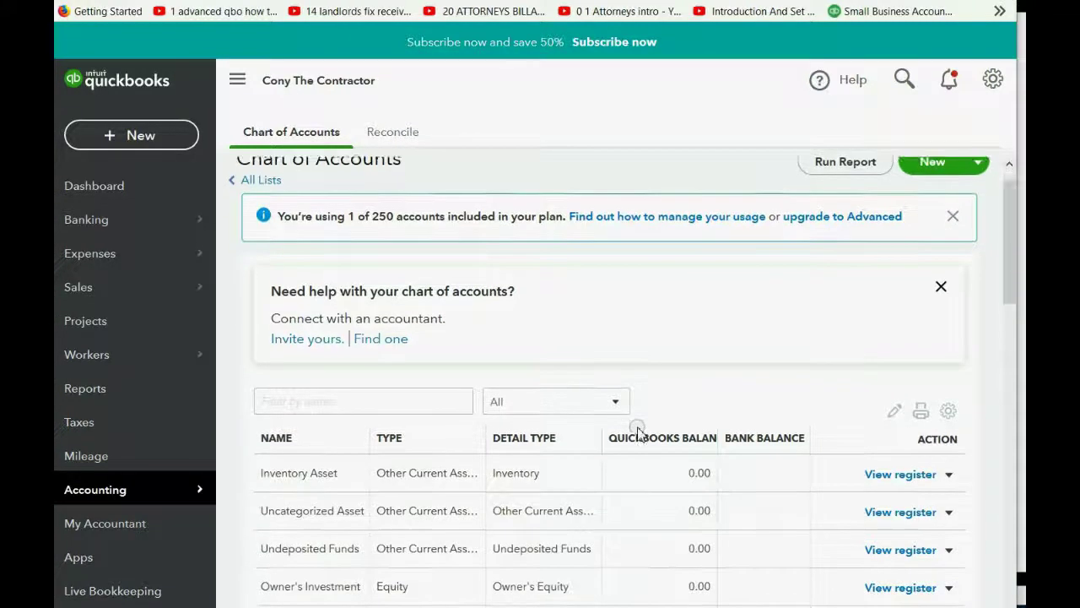
{"action": "scroll", "coordinate": [639, 432], "scroll_direction": "down", "scroll_amount": 5}
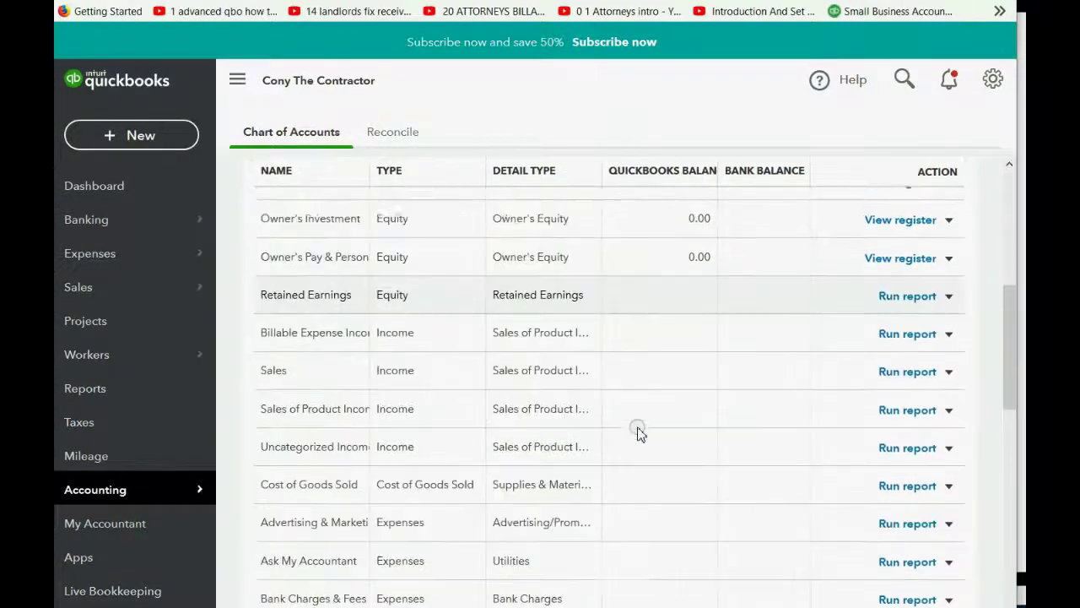
{"action": "scroll", "coordinate": [639, 432], "scroll_direction": "down", "scroll_amount": 5}
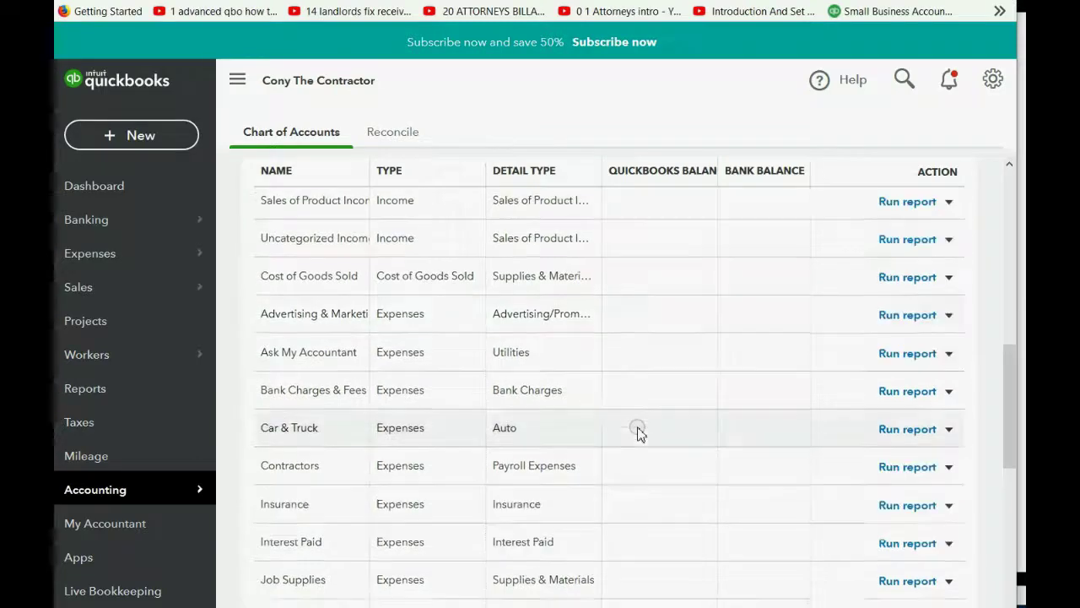
{"action": "scroll", "coordinate": [639, 432], "scroll_direction": "down", "scroll_amount": 4}
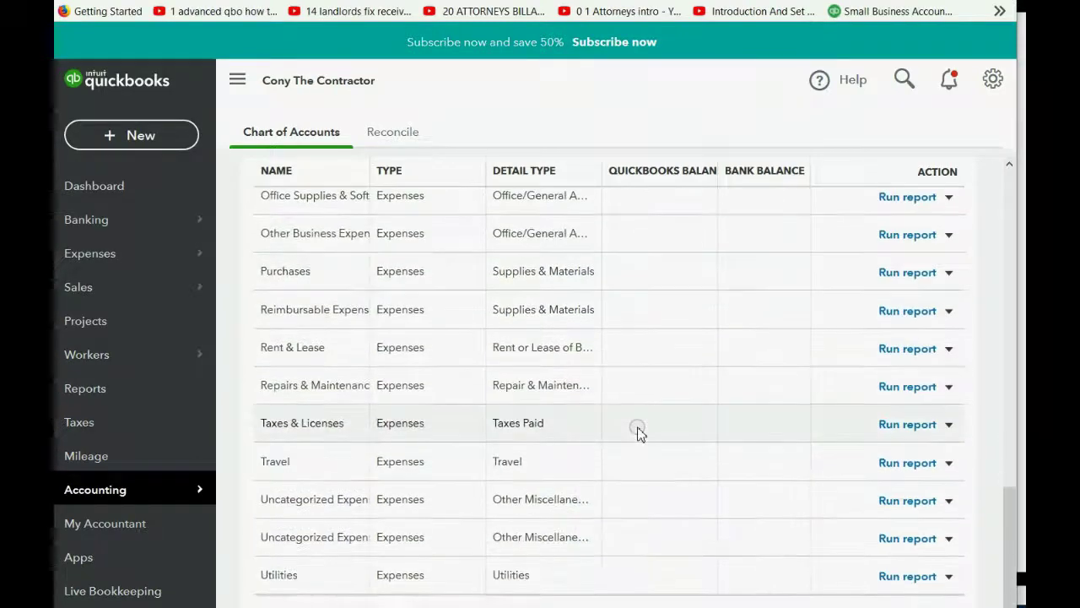
{"action": "scroll", "coordinate": [639, 432], "scroll_direction": "up", "scroll_amount": 10}
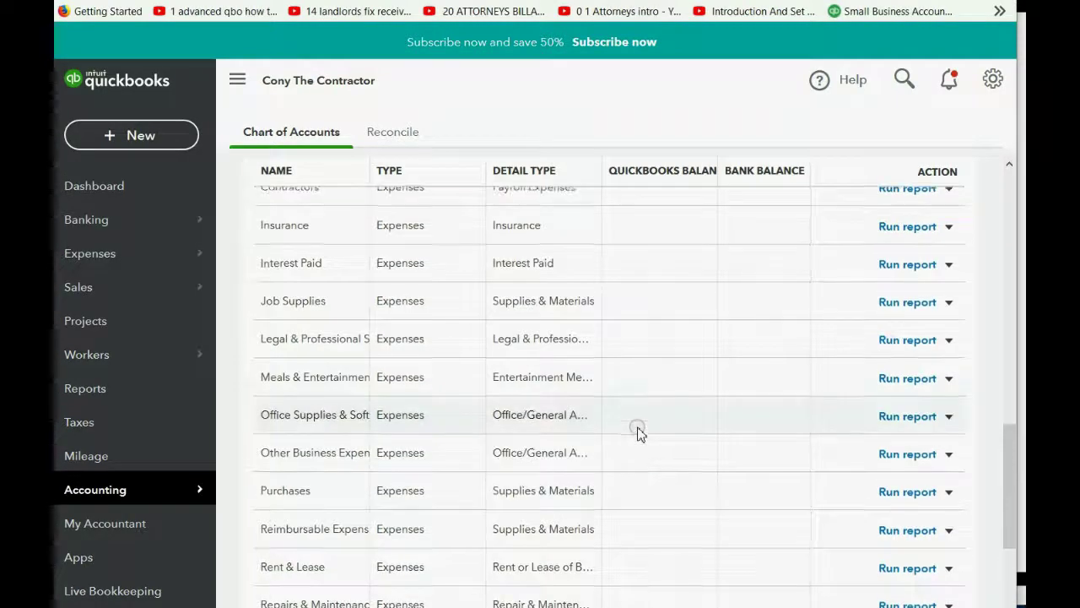
{"action": "scroll", "coordinate": [638, 432], "scroll_direction": "down", "scroll_amount": 4}
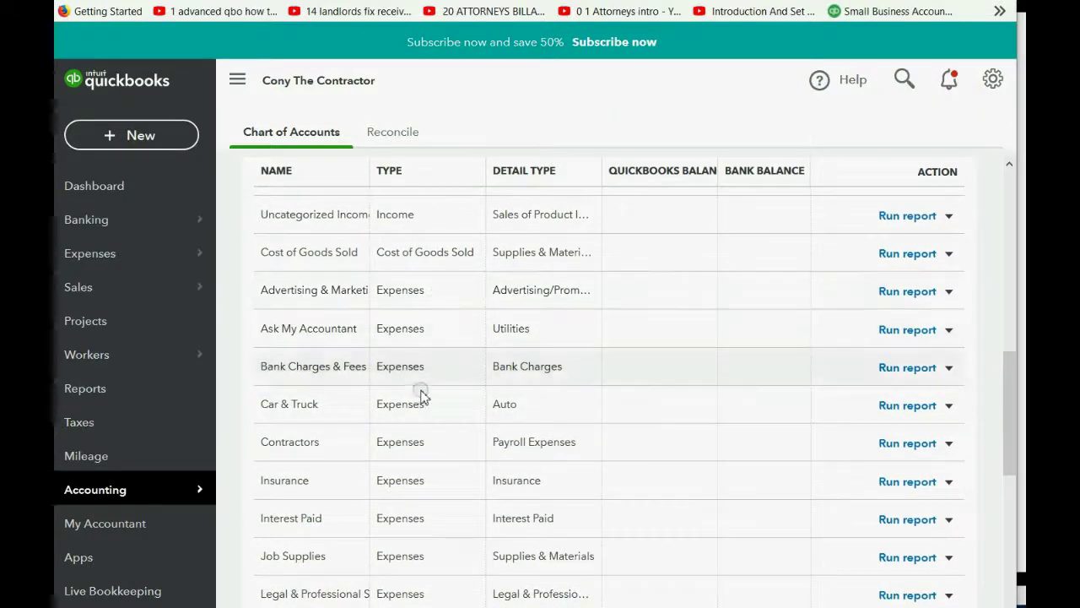
{"action": "scroll", "coordinate": [436, 448], "scroll_direction": "down", "scroll_amount": 1}
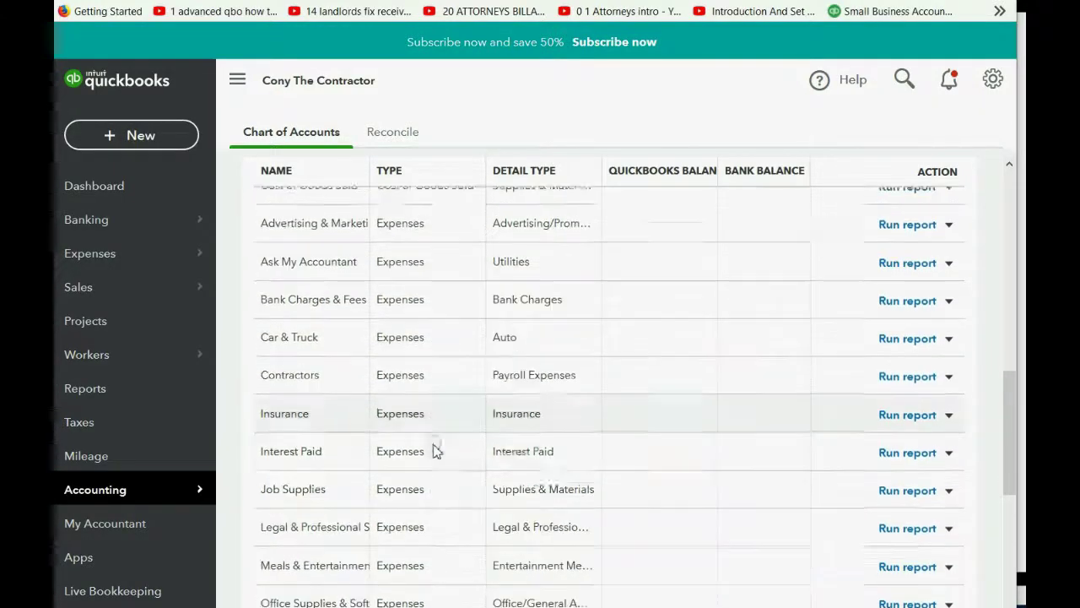
{"action": "scroll", "coordinate": [358, 514], "scroll_direction": "down", "scroll_amount": 3}
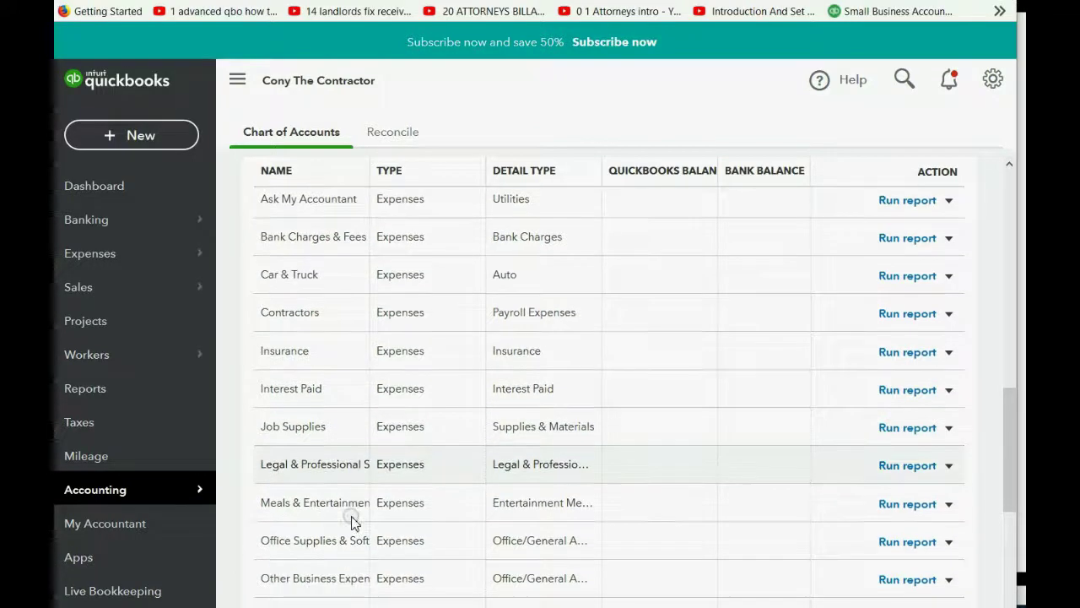
{"action": "scroll", "coordinate": [359, 515], "scroll_direction": "down", "scroll_amount": 2}
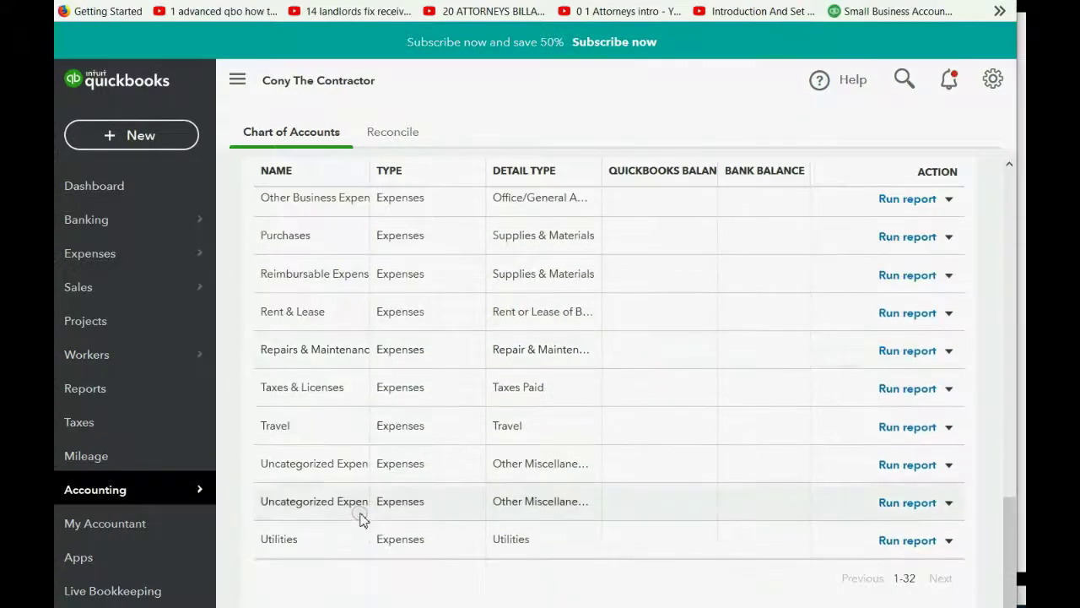
{"action": "scroll", "coordinate": [362, 515], "scroll_direction": "up", "scroll_amount": 5}
{"action": "scroll", "coordinate": [363, 517], "scroll_direction": "up", "scroll_amount": 2}
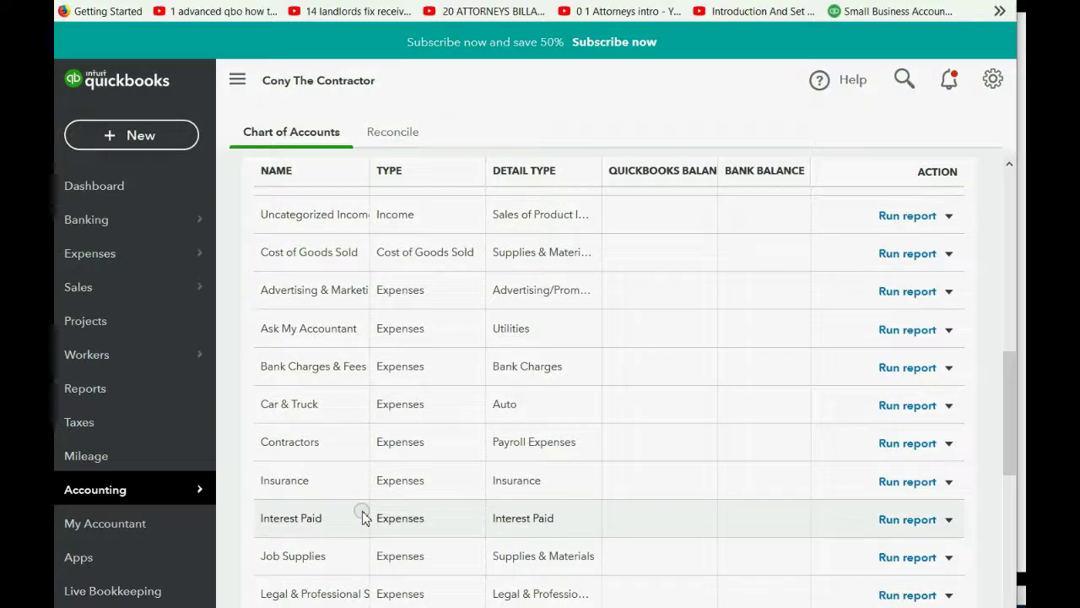
{"action": "scroll", "coordinate": [364, 517], "scroll_direction": "up", "scroll_amount": 2}
{"action": "scroll", "coordinate": [365, 515], "scroll_direction": "up", "scroll_amount": 1}
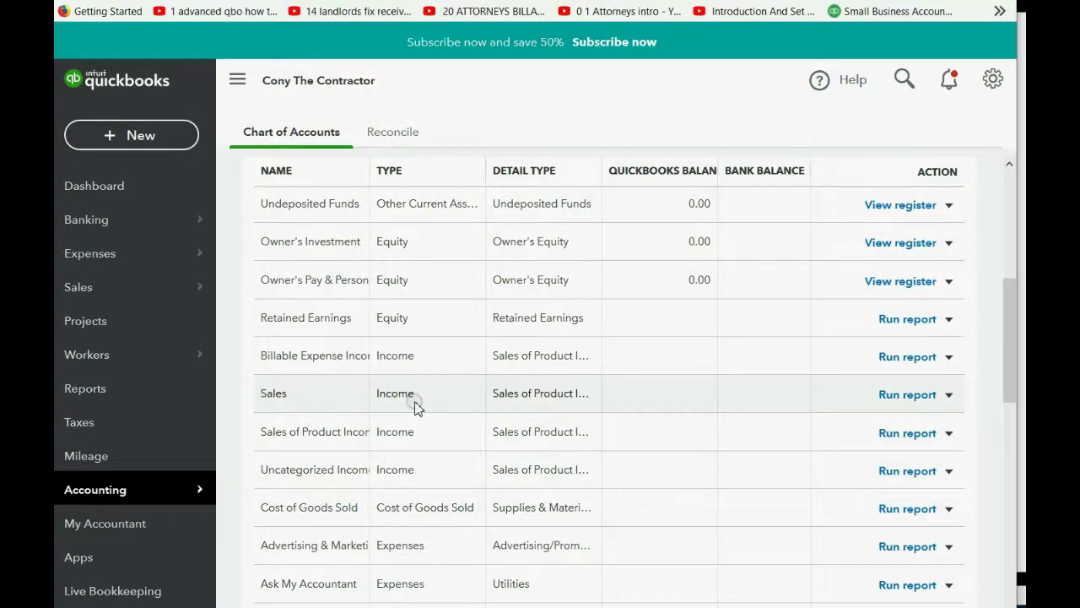
{"action": "scroll", "coordinate": [415, 407], "scroll_direction": "up", "scroll_amount": 1}
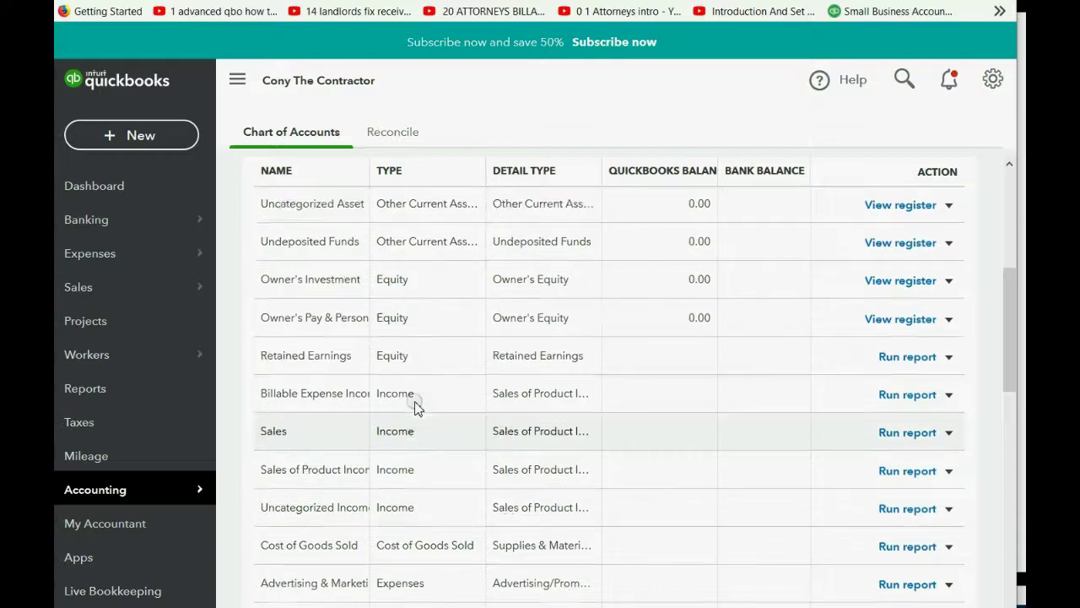
{"action": "scroll", "coordinate": [414, 406], "scroll_direction": "up", "scroll_amount": 1}
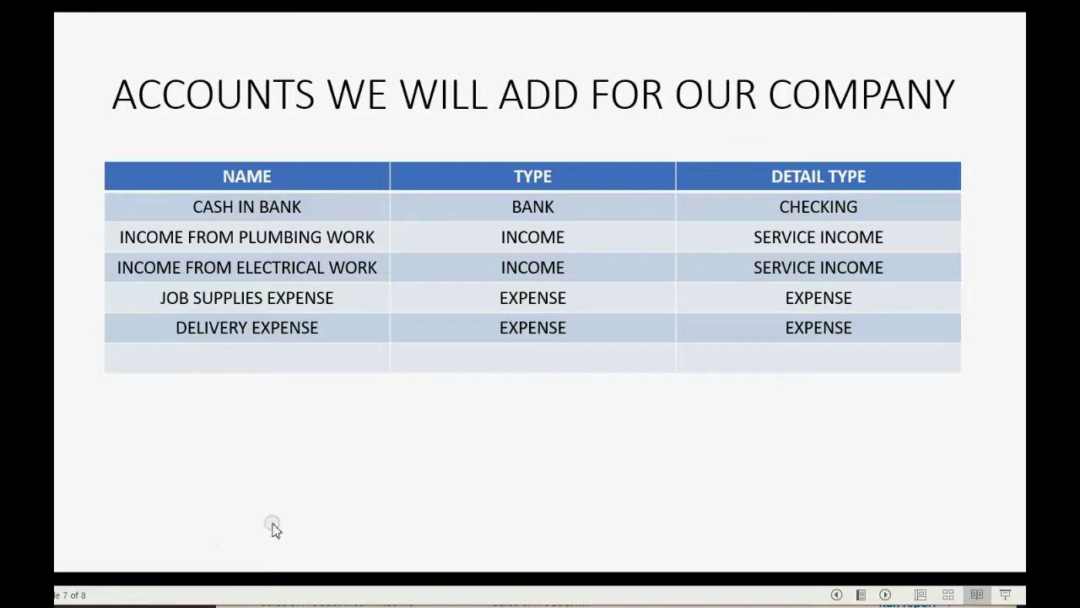
Return to QuickBooks and start a new account with account type Bank and detail type Checking.
{"action": "key", "text": "alt+Tab"}
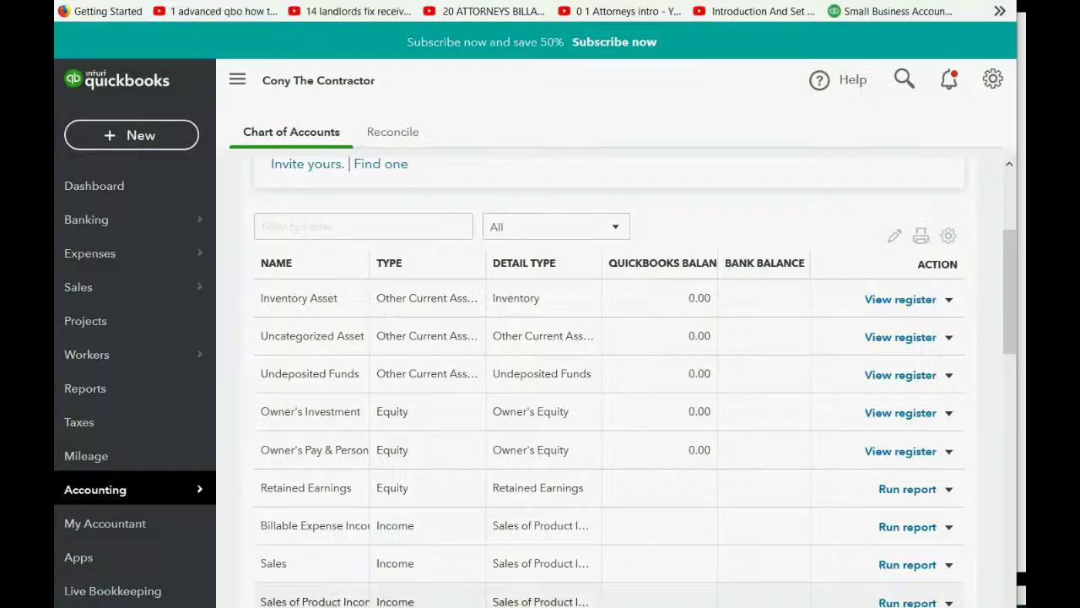
{"action": "scroll", "coordinate": [506, 481], "scroll_direction": "up", "scroll_amount": 3}
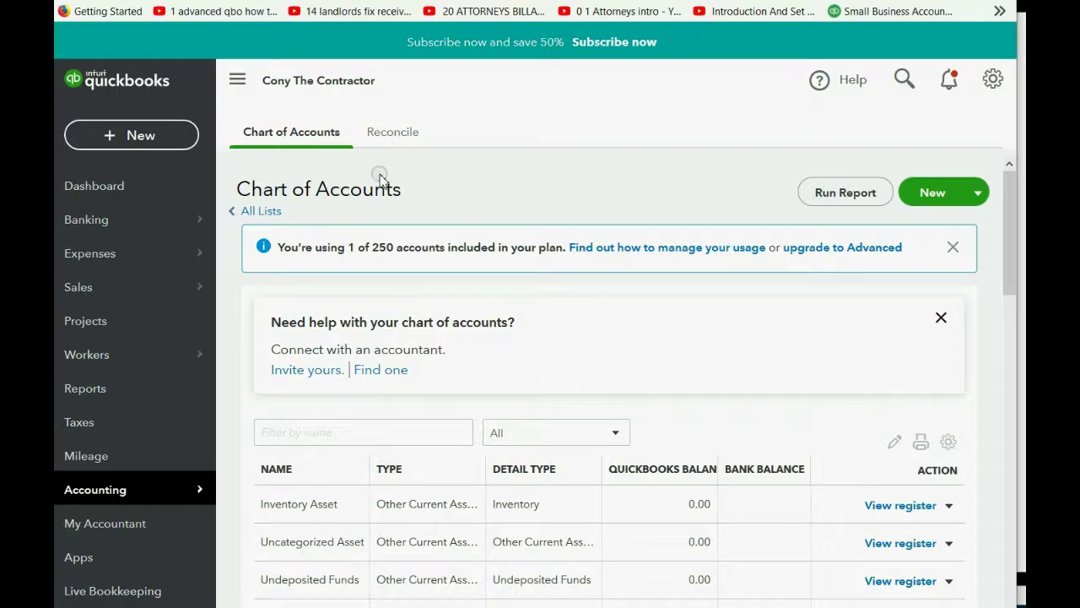
{"action": "left_click", "coordinate": [928, 194]}
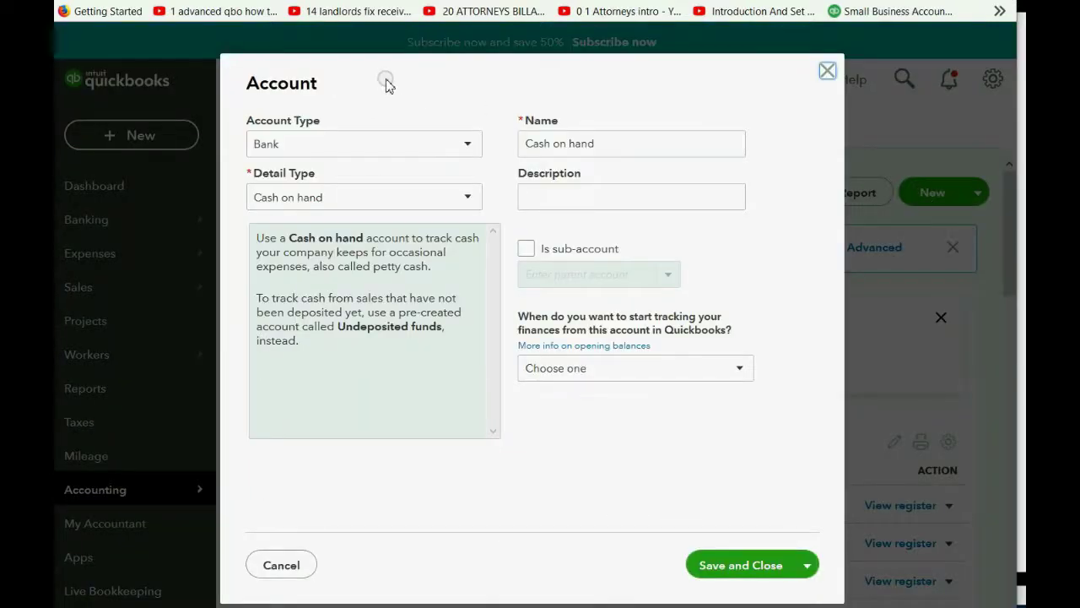
{"action": "left_click", "coordinate": [471, 146]}
{"action": "left_click", "coordinate": [470, 145]}
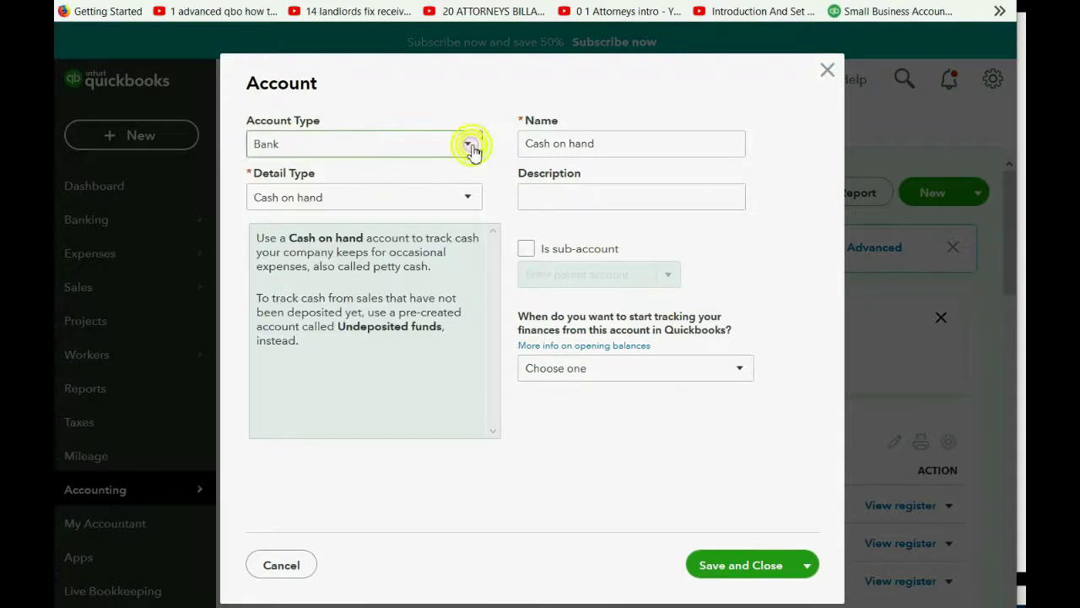
{"action": "left_click", "coordinate": [468, 197]}
{"action": "left_click", "coordinate": [403, 254]}
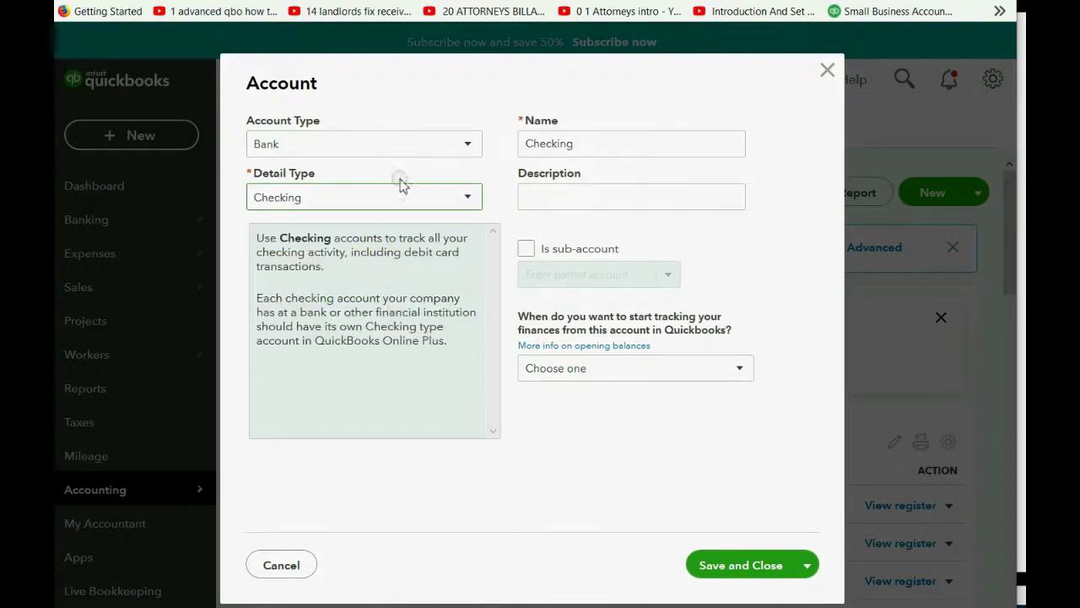
Name the new checking account CASH IN BANK and save it.
{"action": "left_click", "coordinate": [578, 149]}
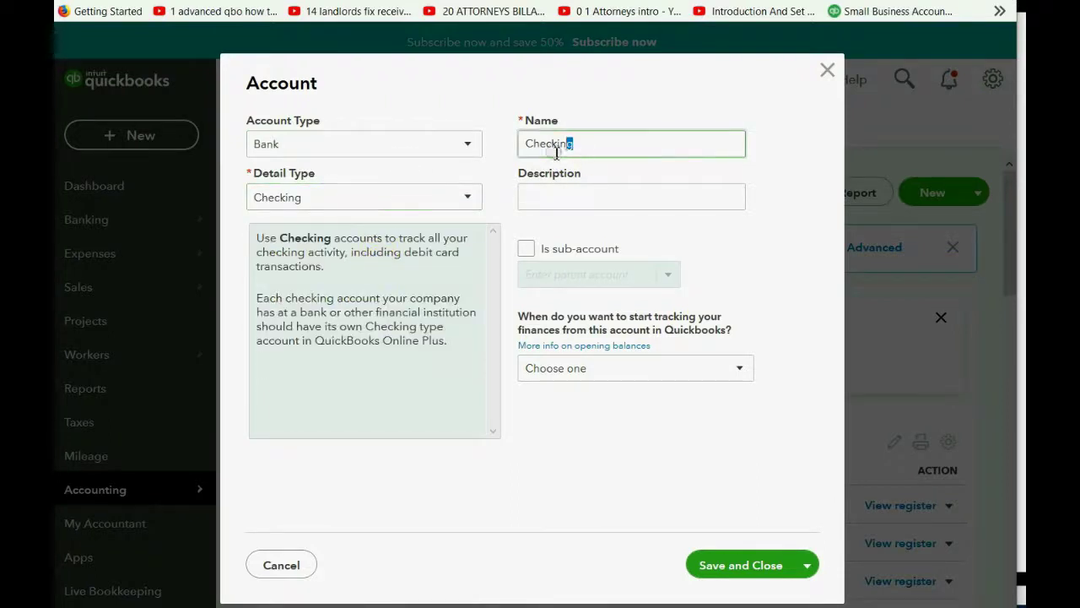
{"action": "left_click_drag", "start_coordinate": [574, 144], "coordinate": [514, 152]}
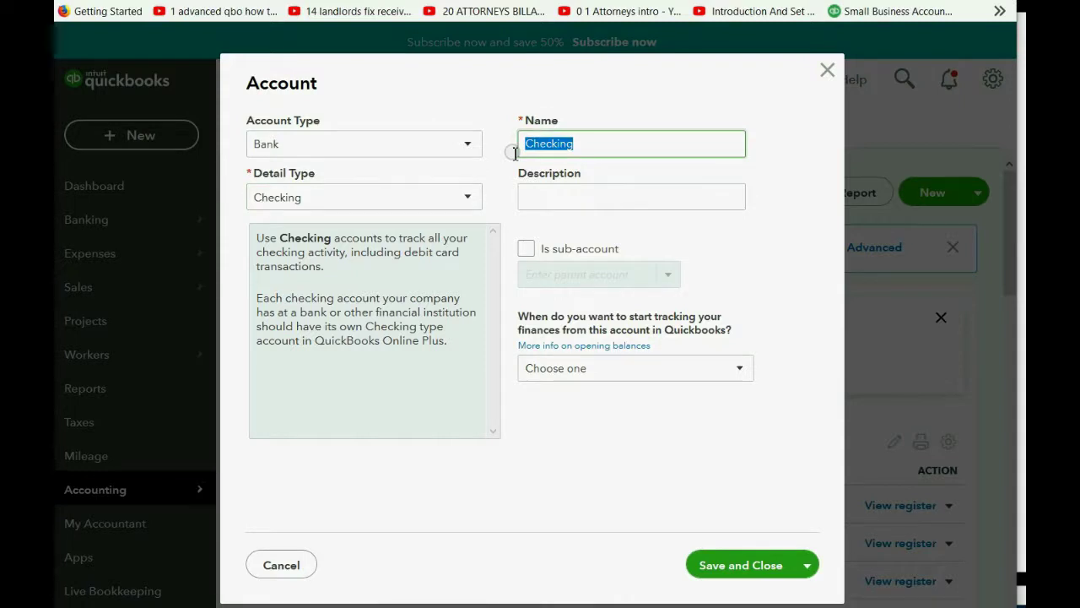
{"action": "type", "text": "cash in bank"}
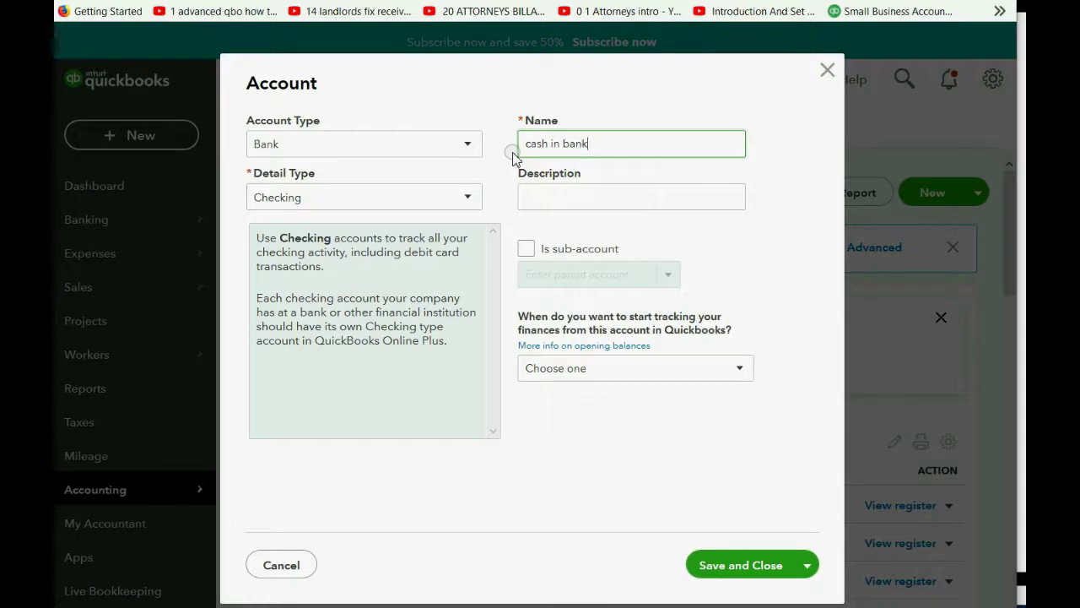
{"action": "key", "text": "BackSpace"}
{"action": "key", "text": "BackSpace"}
{"action": "key", "text": "BackSpace"}
{"action": "key", "text": "BackSpace"}
{"action": "key", "text": "BackSpace"}
{"action": "key", "text": "BackSpace"}
{"action": "left_click", "coordinate": [721, 563]}
Open the CASH IN BANK account for editing, review its settings, and close it without changes.
{"action": "scroll", "coordinate": [641, 433], "scroll_direction": "down", "scroll_amount": 1}
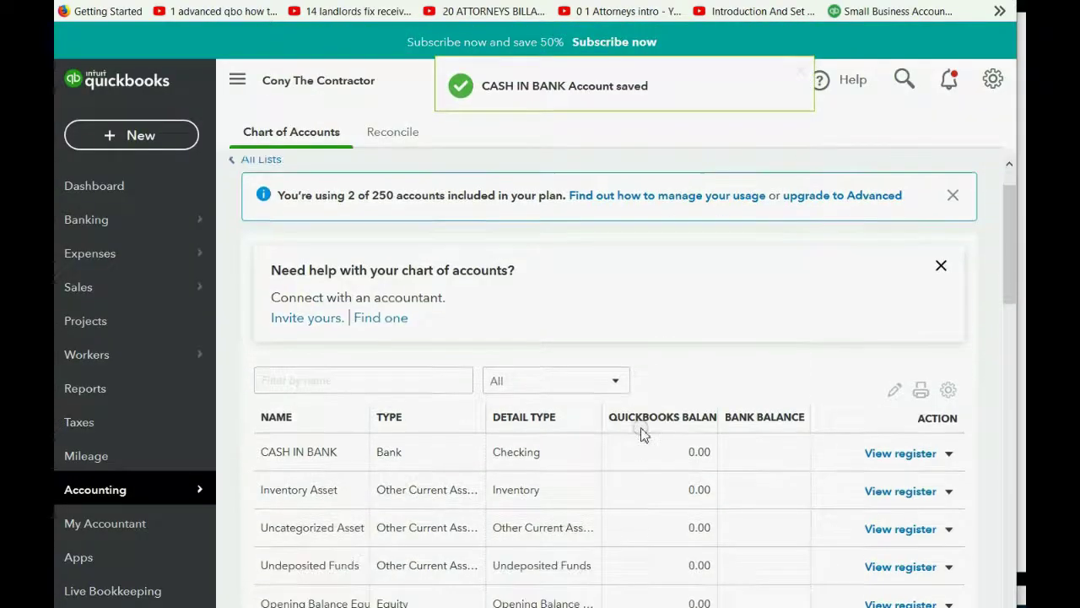
{"action": "scroll", "coordinate": [590, 422], "scroll_direction": "down", "scroll_amount": 2}
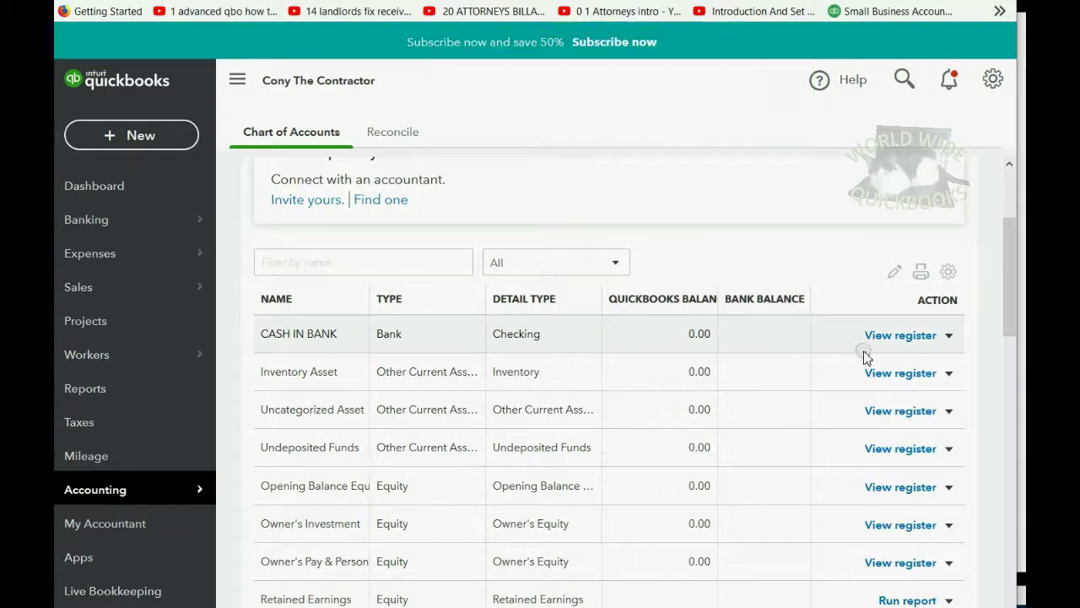
{"action": "left_click", "coordinate": [948, 336]}
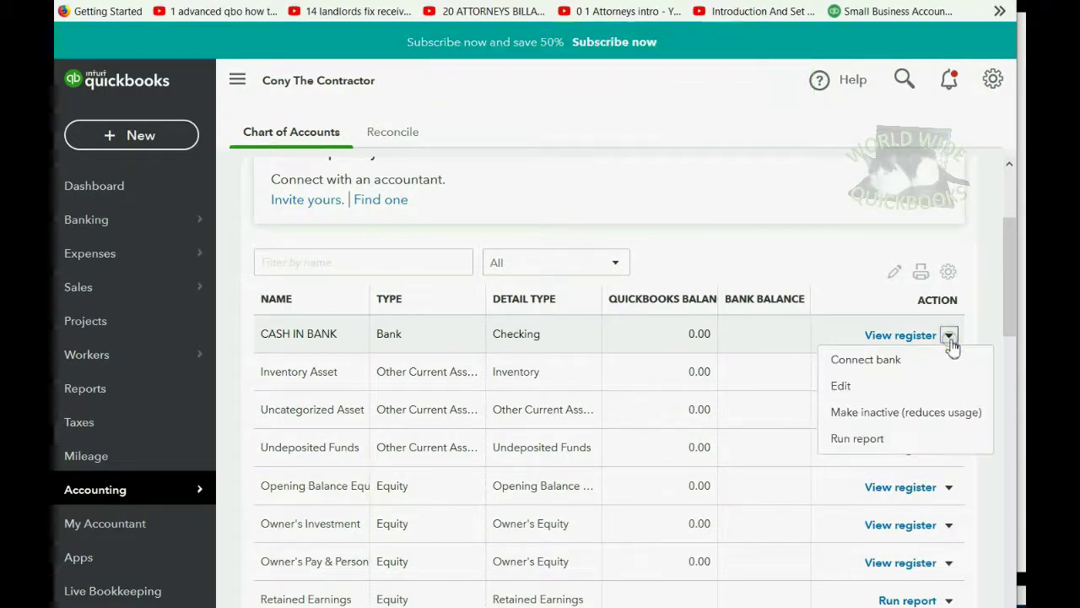
{"action": "left_click", "coordinate": [915, 395]}
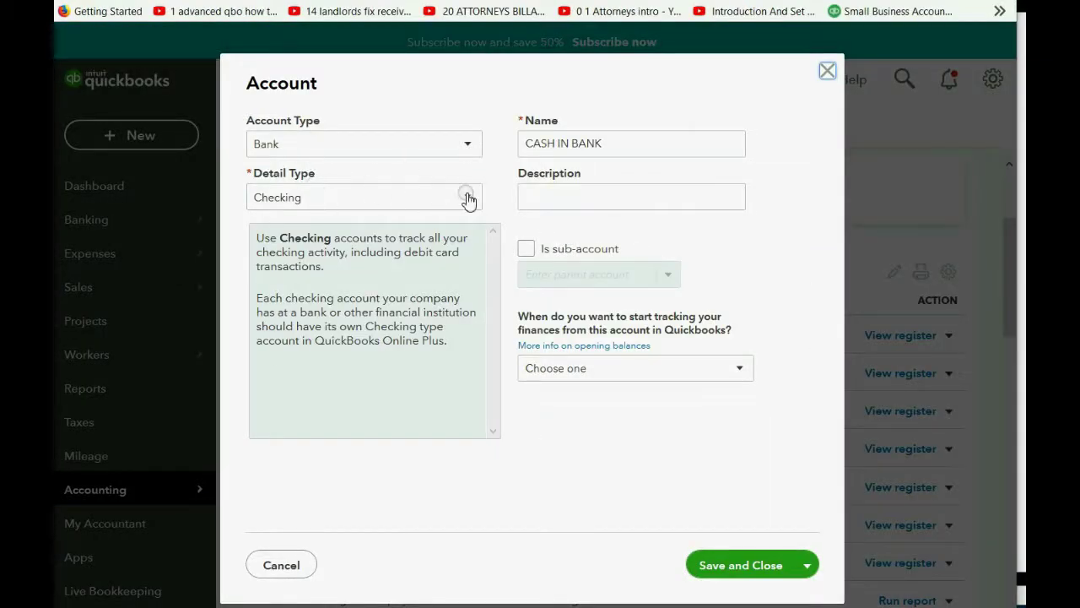
{"action": "left_click", "coordinate": [827, 71]}
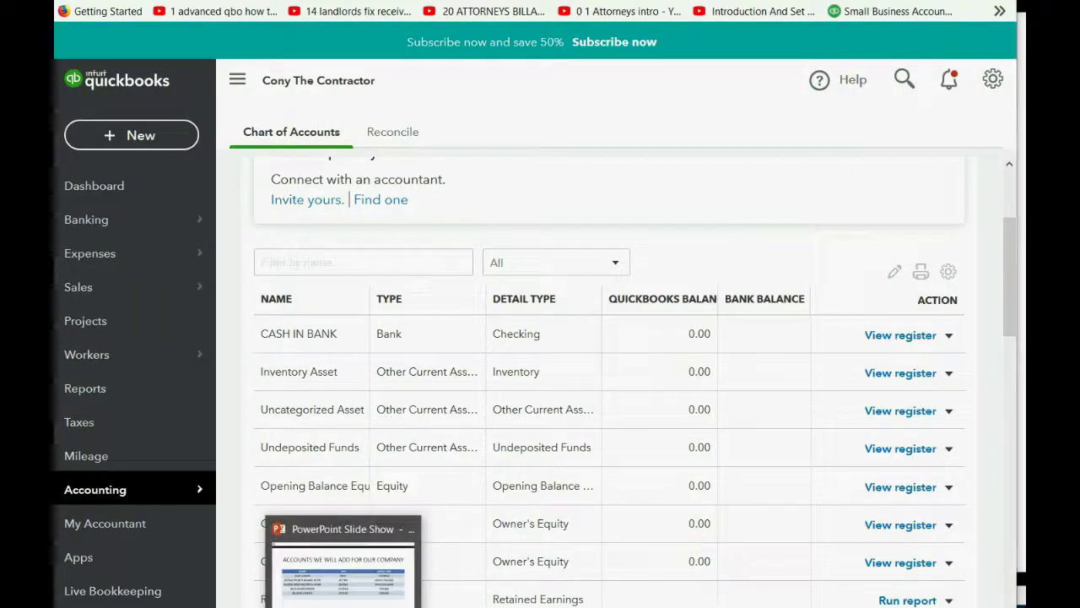
Check the planned accounts on the PowerPoint slide, and start a new QuickBooks account with type Income and detail type Service/Fee Income.
{"action": "left_click", "coordinate": [338, 570]}
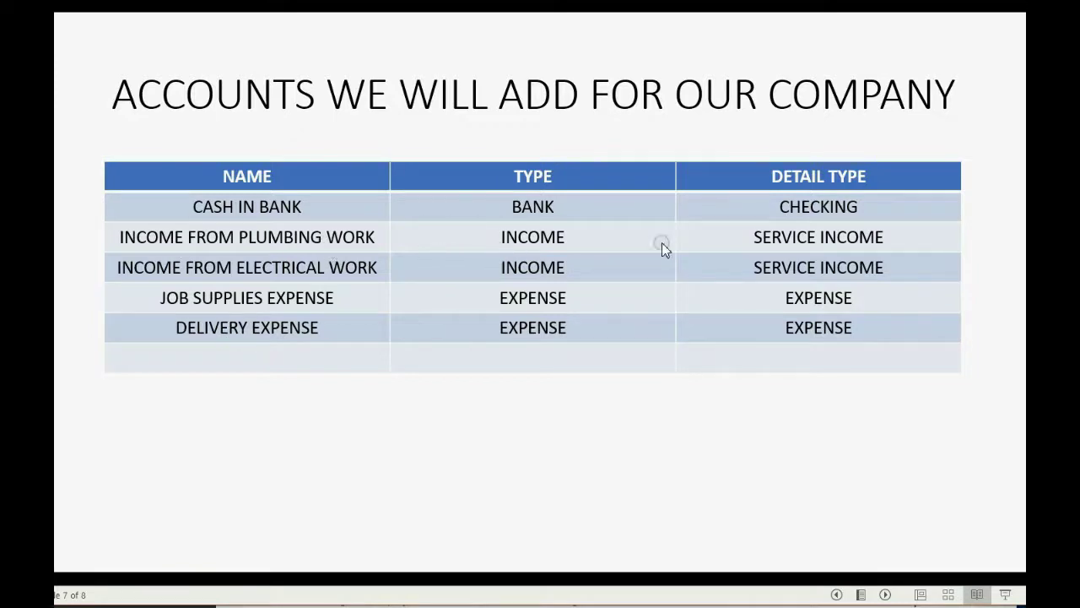
{"action": "left_click", "coordinate": [421, 601]}
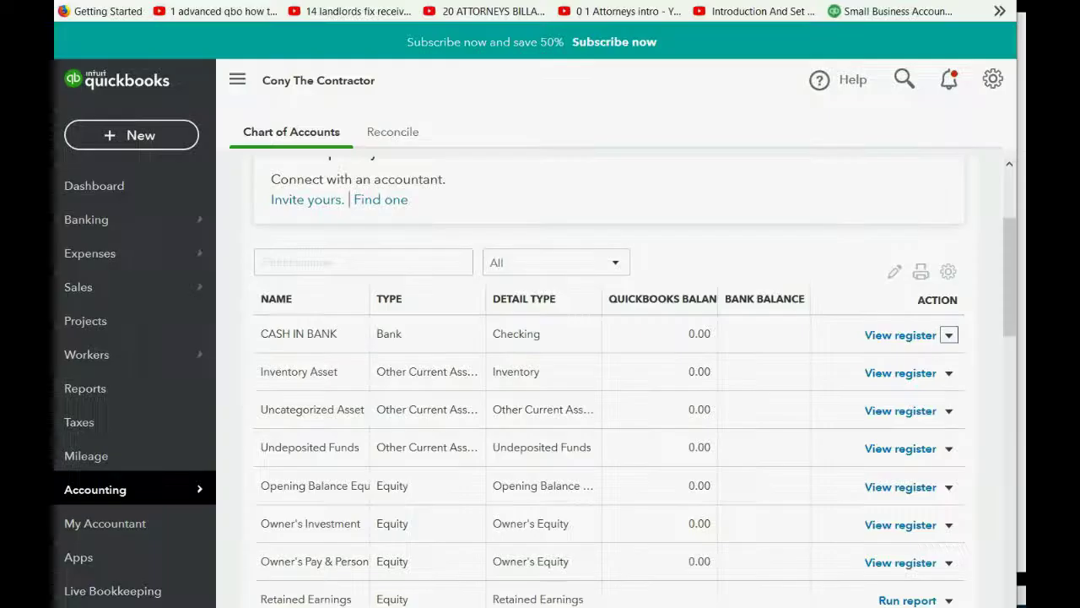
{"action": "scroll", "coordinate": [746, 234], "scroll_direction": "up", "scroll_amount": 2}
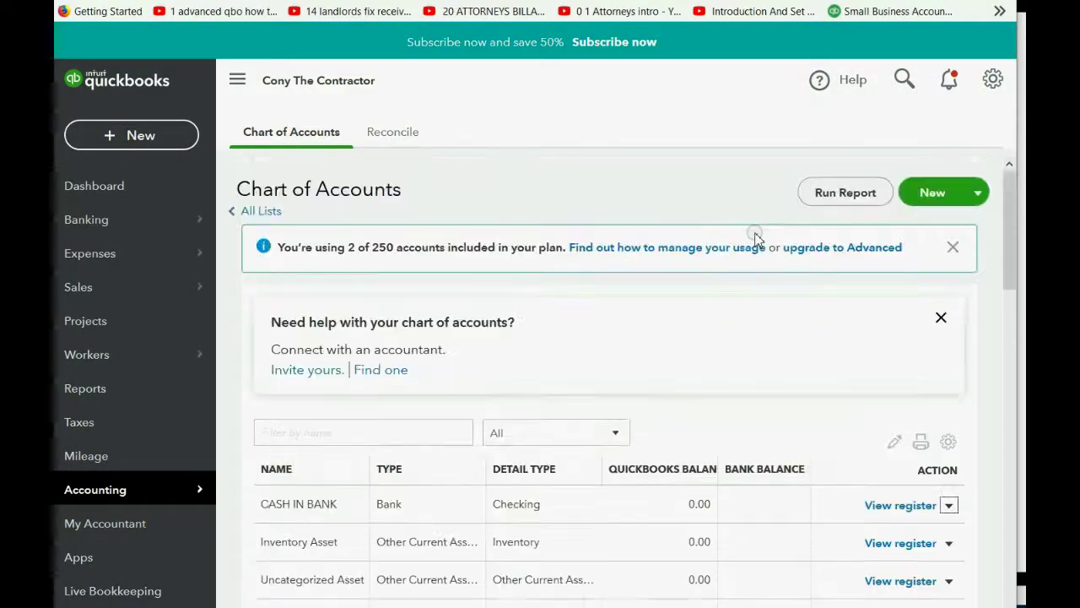
{"action": "left_click", "coordinate": [935, 193]}
{"action": "left_click", "coordinate": [381, 147]}
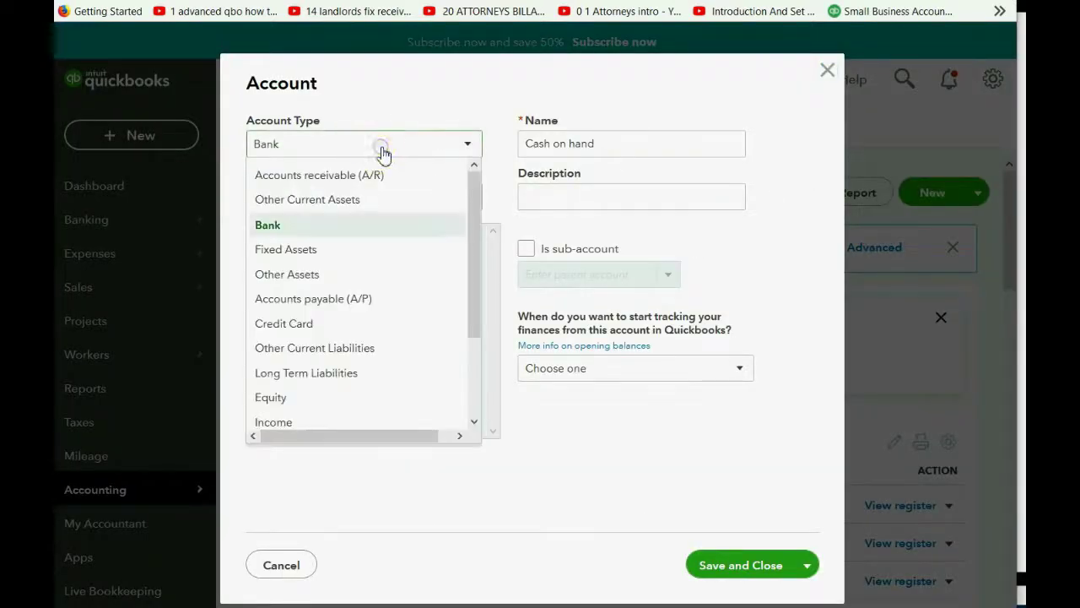
{"action": "left_click", "coordinate": [272, 422]}
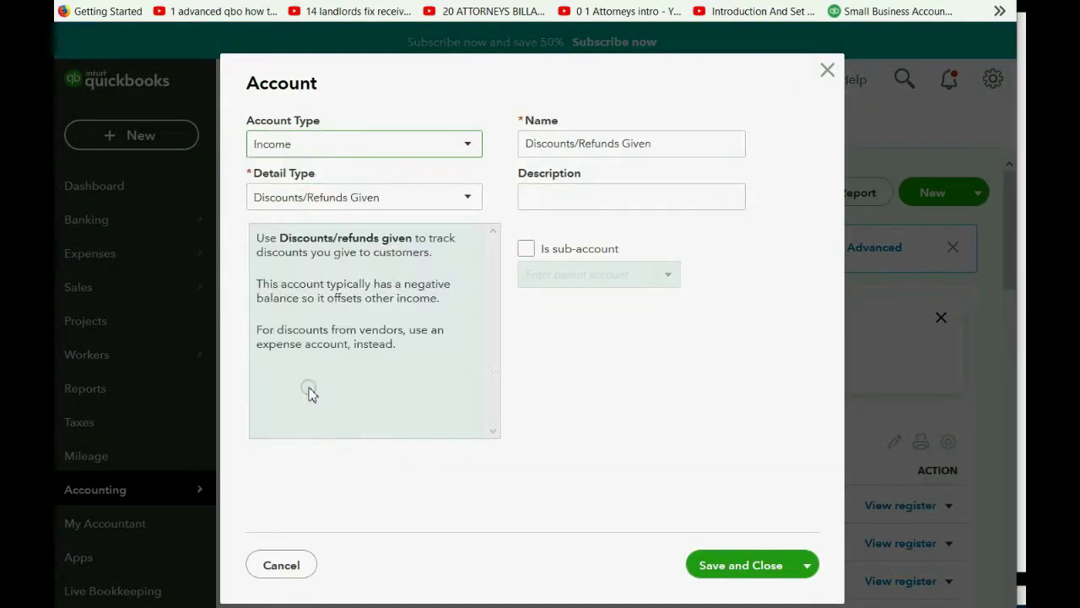
{"action": "left_click", "coordinate": [358, 195]}
{"action": "left_click", "coordinate": [342, 327]}
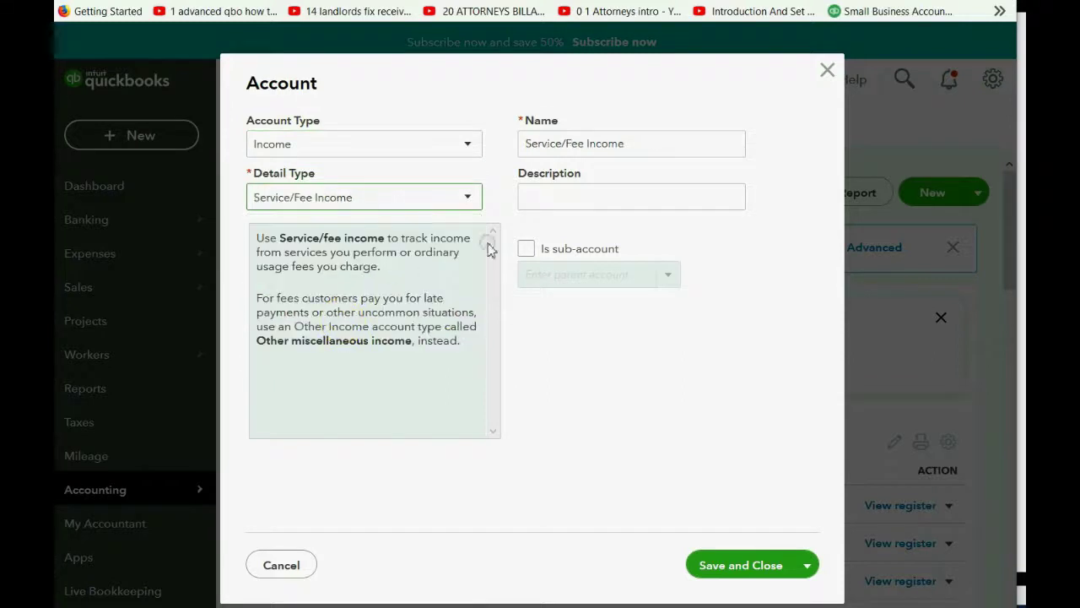
Name the new income account INCOME FROM PLUMBING SERVICES.
{"action": "left_click_drag", "start_coordinate": [645, 147], "coordinate": [520, 147]}
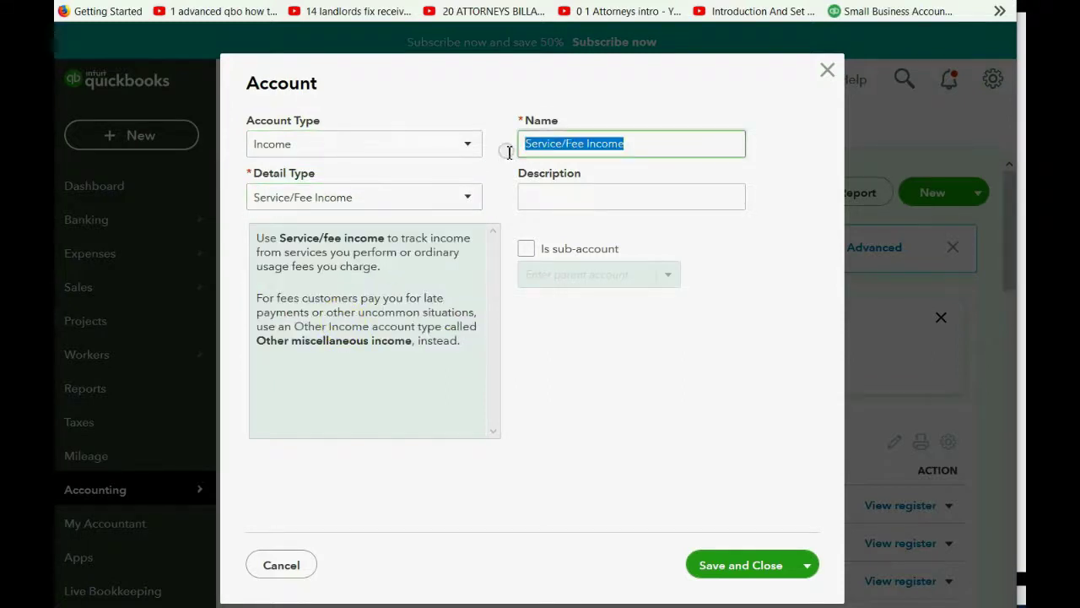
{"action": "type", "text": "INCOME FROM PLUMBING S"}
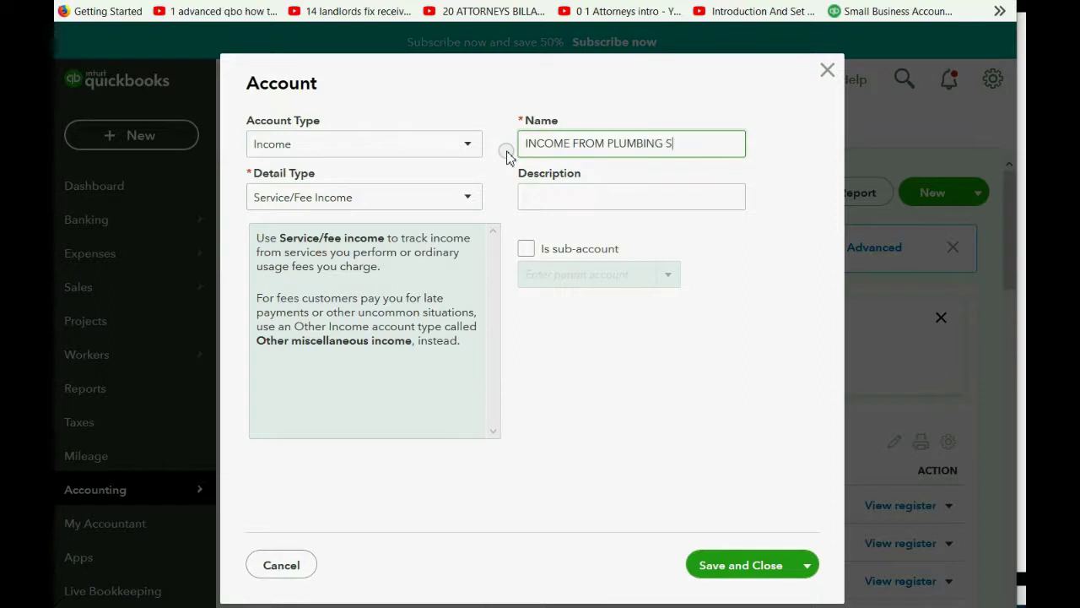
{"action": "type", "text": "ERVICES"}
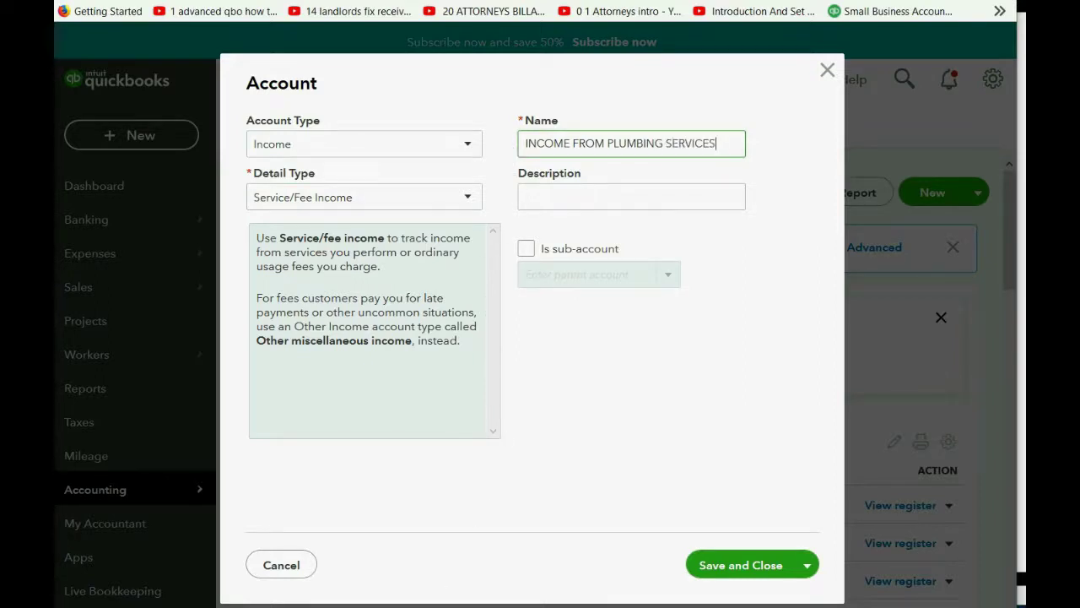
Check the planned name on the PowerPoint slide, correct the QuickBooks account name to INCOME FROM PLUMBING WORK, and save it with another new account form.
{"action": "key", "text": "alt+Tab"}
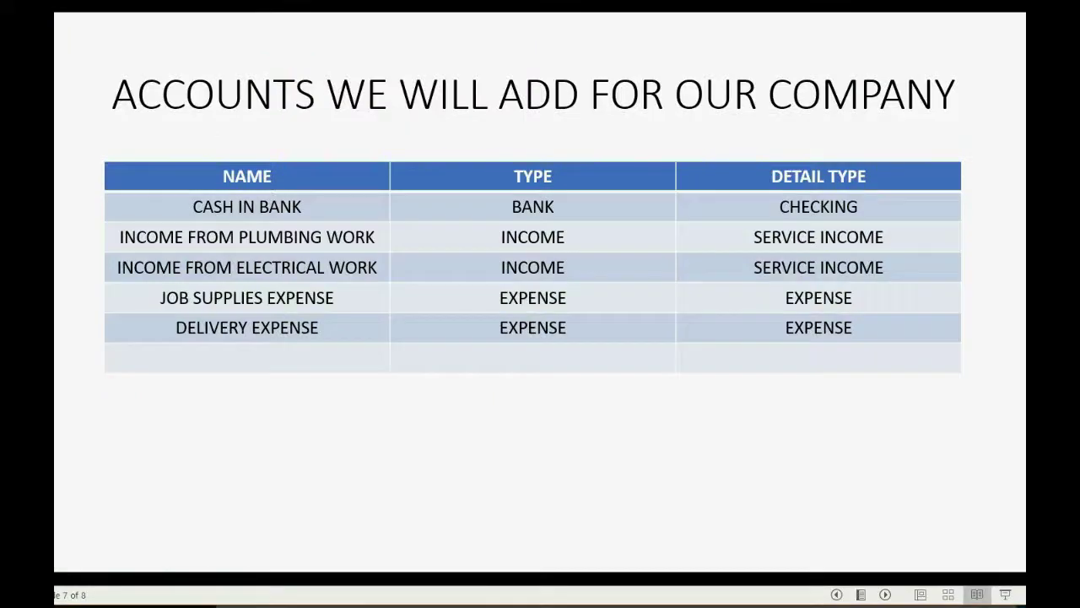
{"action": "key", "text": "alt+Tab"}
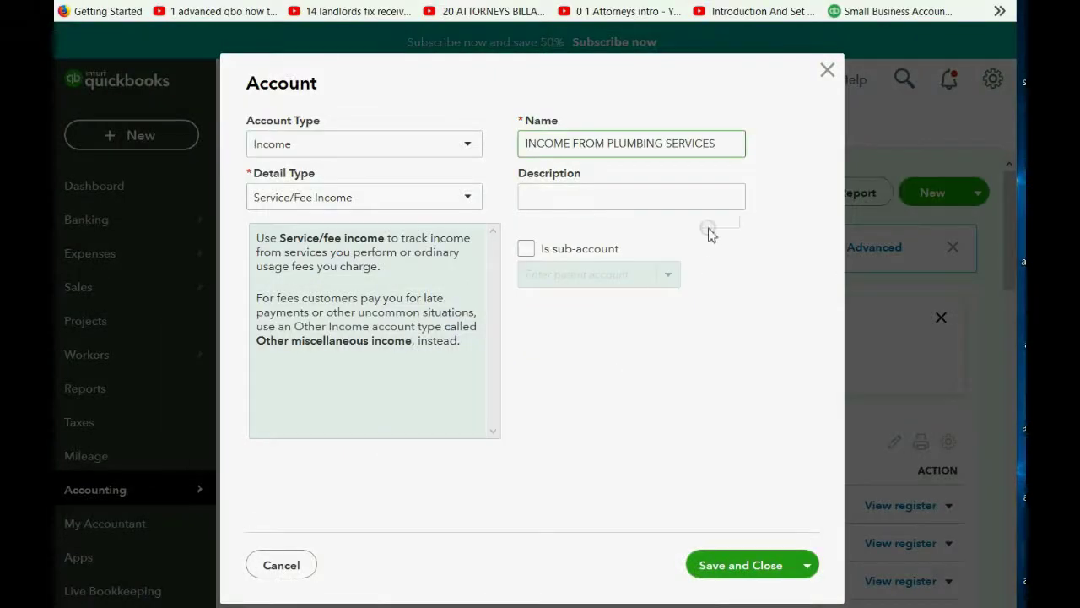
{"action": "left_click_drag", "start_coordinate": [667, 143], "coordinate": [751, 160]}
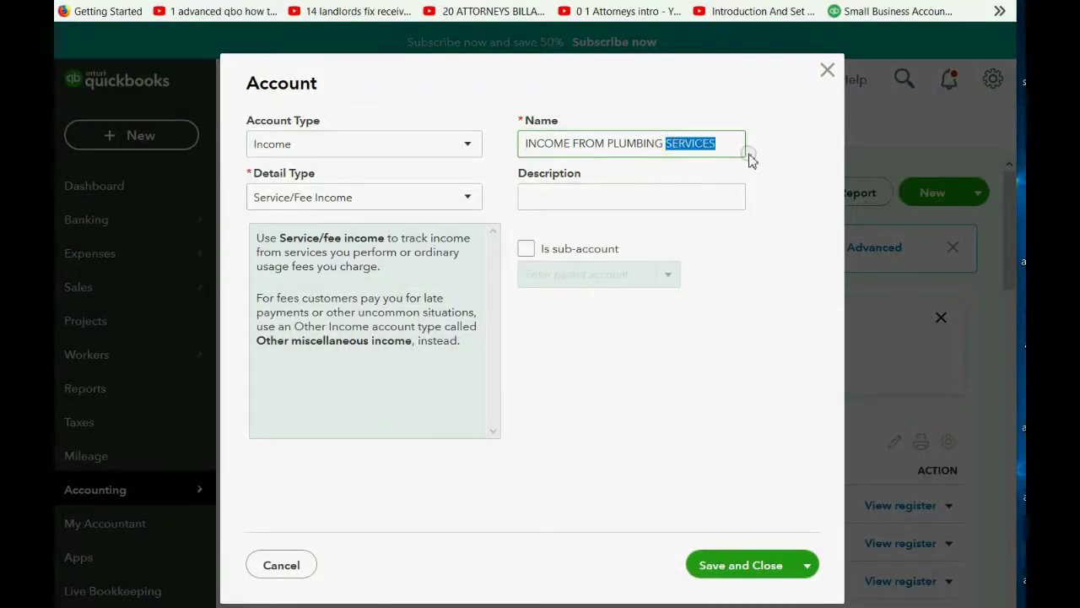
{"action": "type", "text": "WORK"}
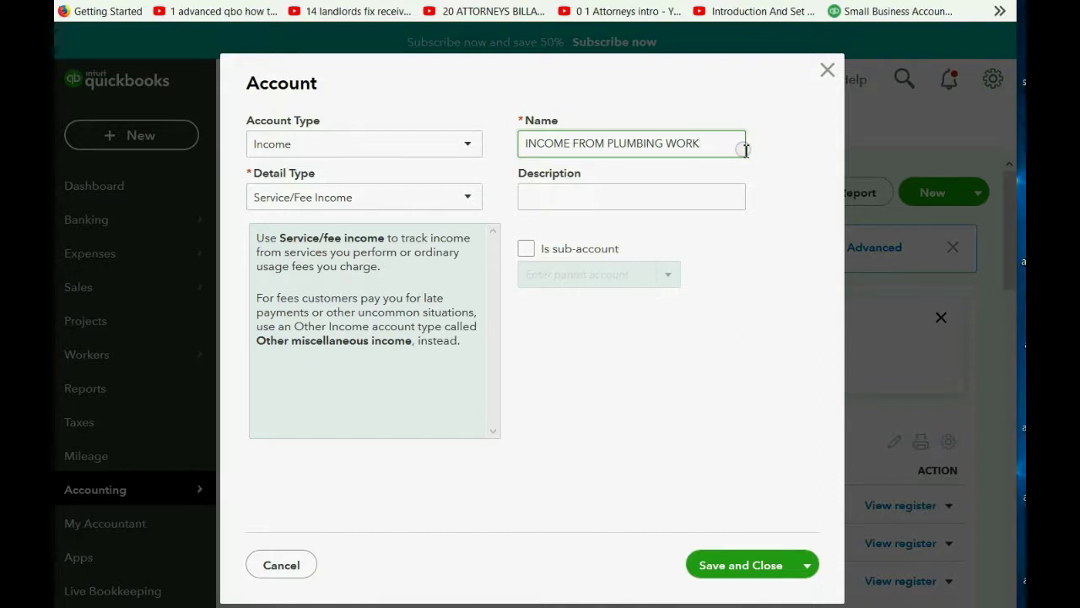
{"action": "left_click", "coordinate": [807, 567]}
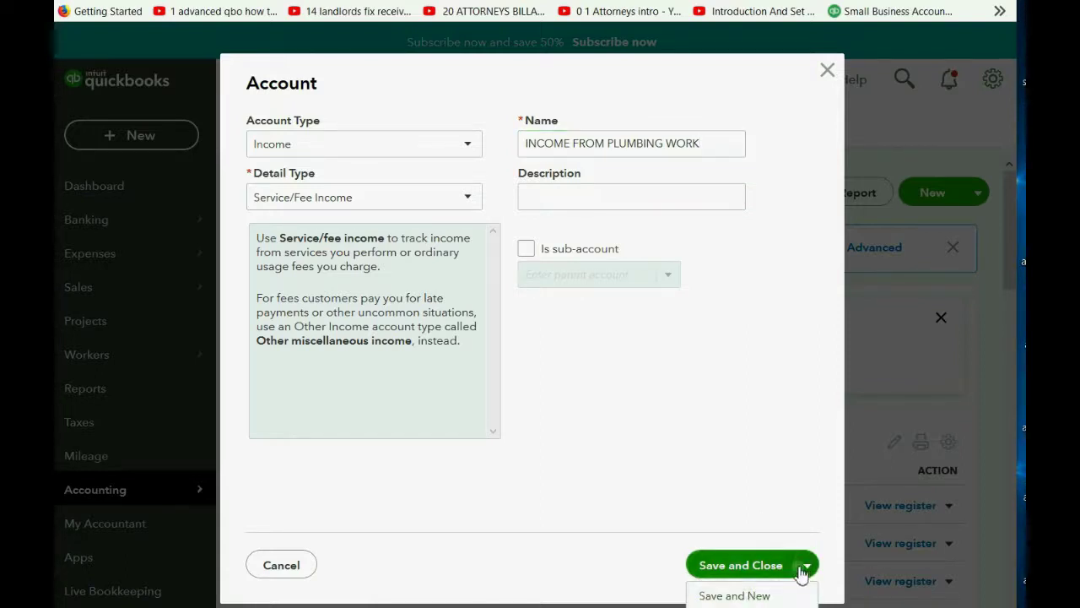
{"action": "left_click", "coordinate": [751, 596]}
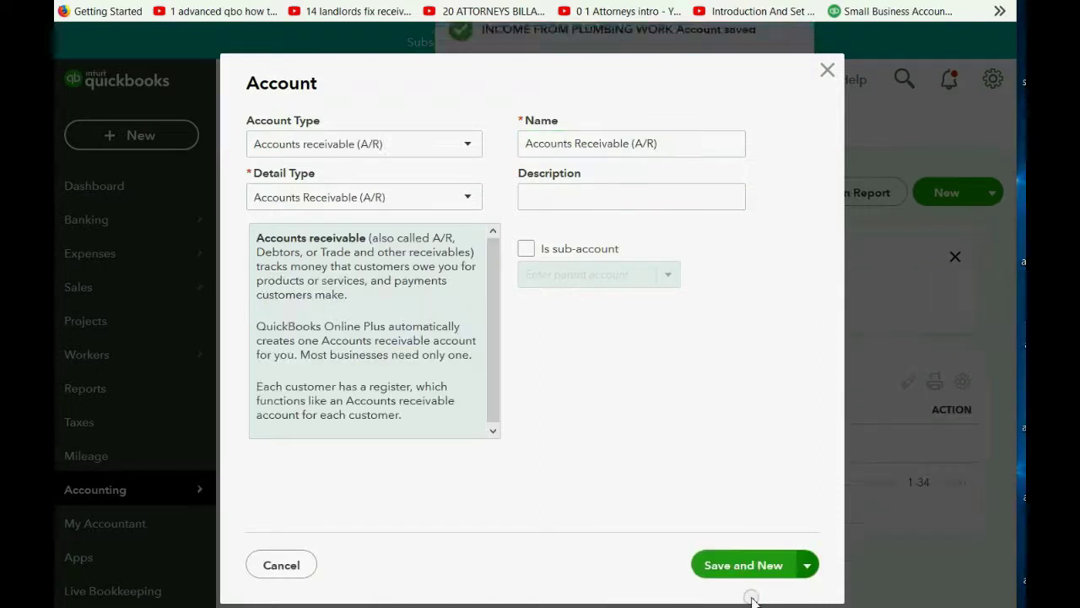
Check the PowerPoint slide and save a QuickBooks account INCOME FROM ELECTRICAL WORK with type Income and detail type Service/Fee Income, continuing to a new account.
{"action": "key", "text": "alt+Tab"}
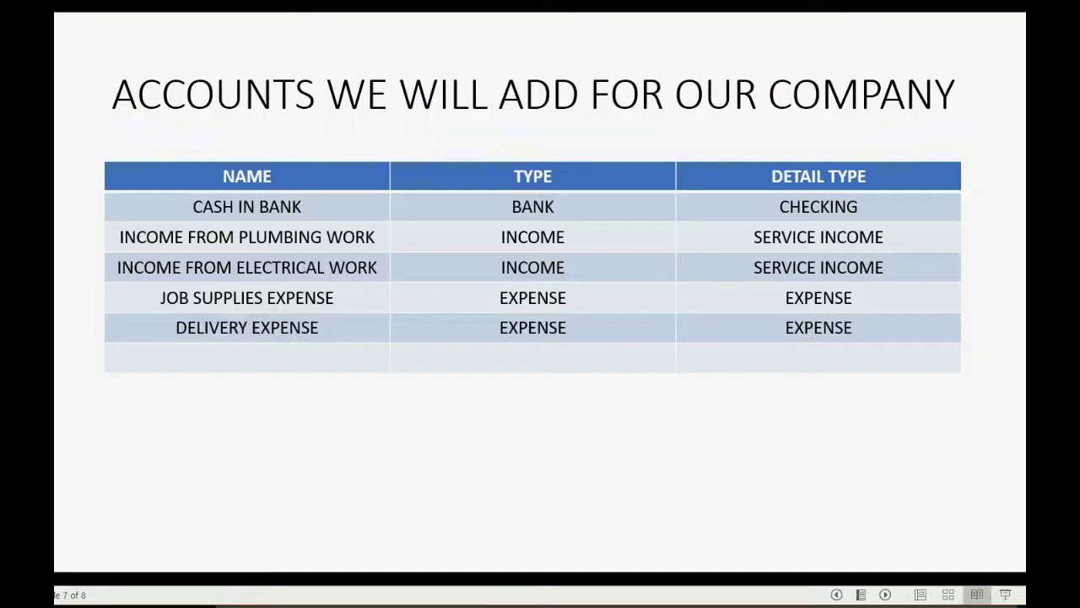
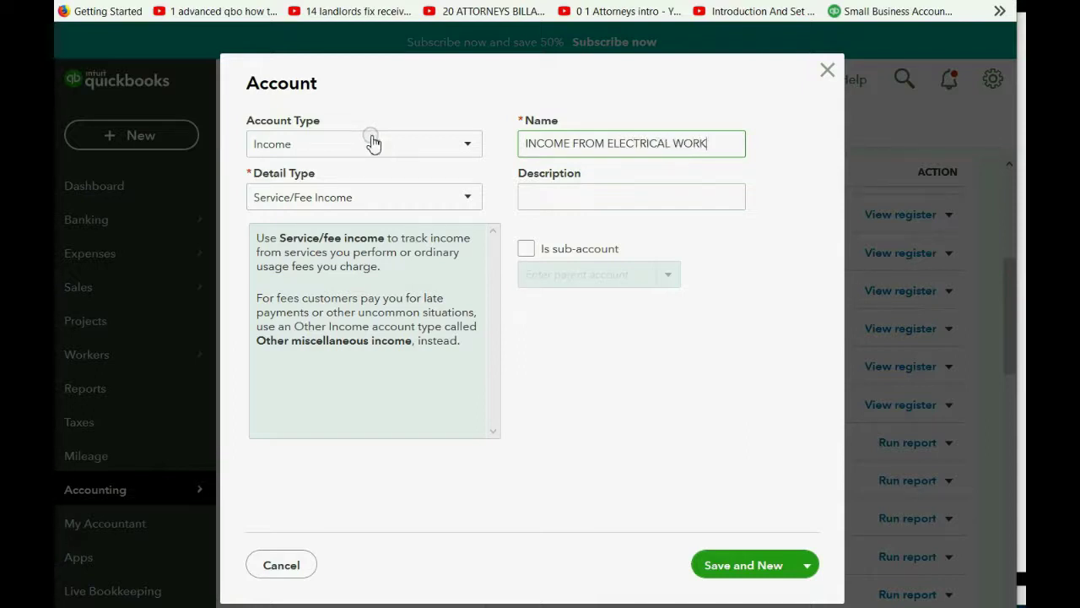
{"action": "left_click", "coordinate": [740, 566]}
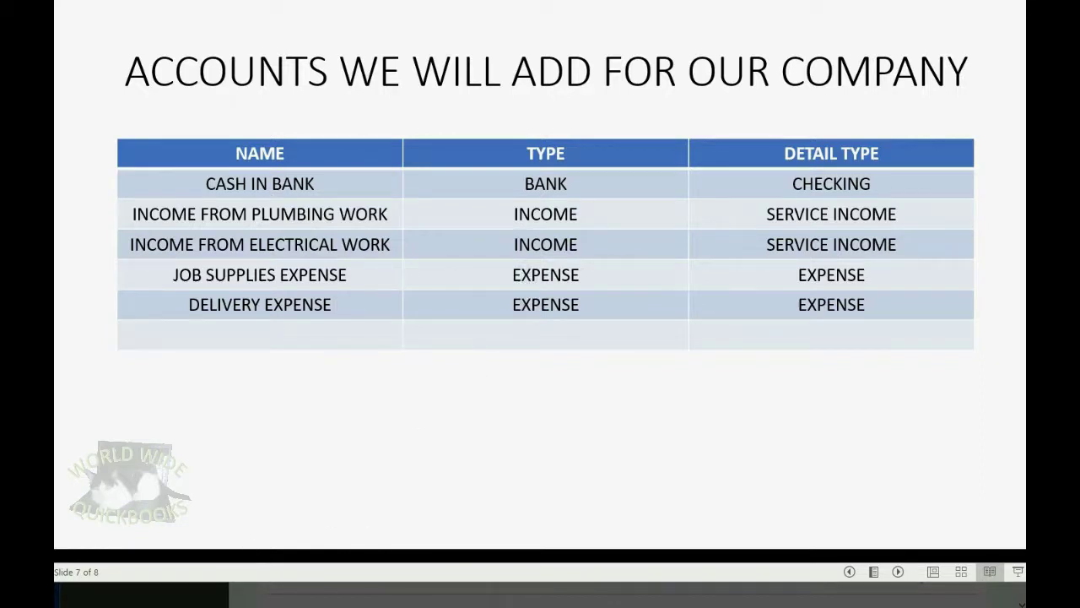
Return to QuickBooks and set the new account's type to Expenses with detail type Other Business Expenses.
{"action": "key", "text": "super"}
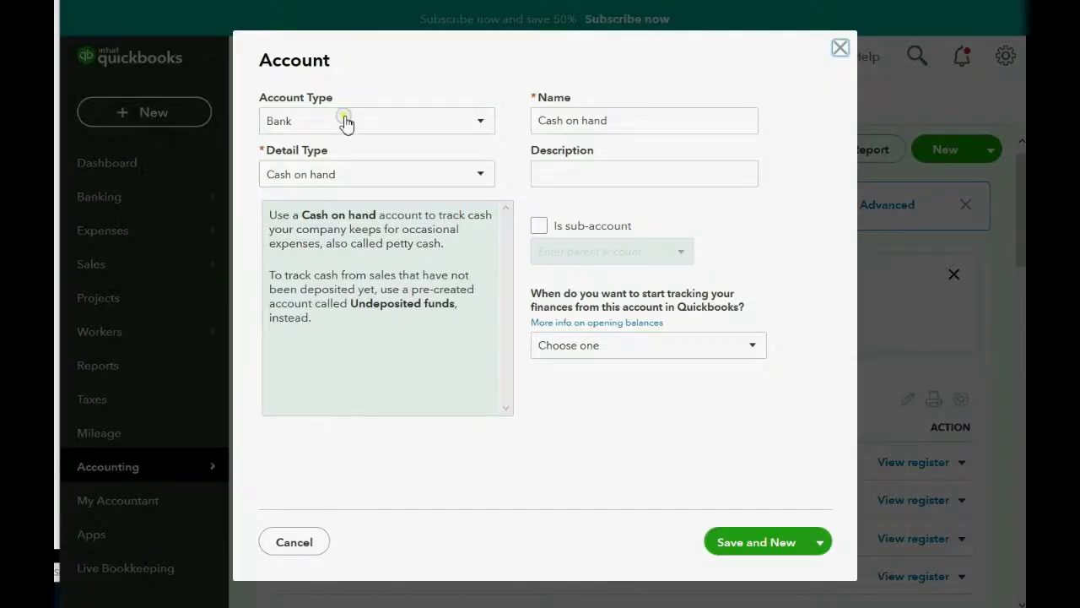
{"action": "left_click", "coordinate": [346, 122]}
{"action": "scroll", "coordinate": [330, 308], "scroll_direction": "down", "scroll_amount": 1}
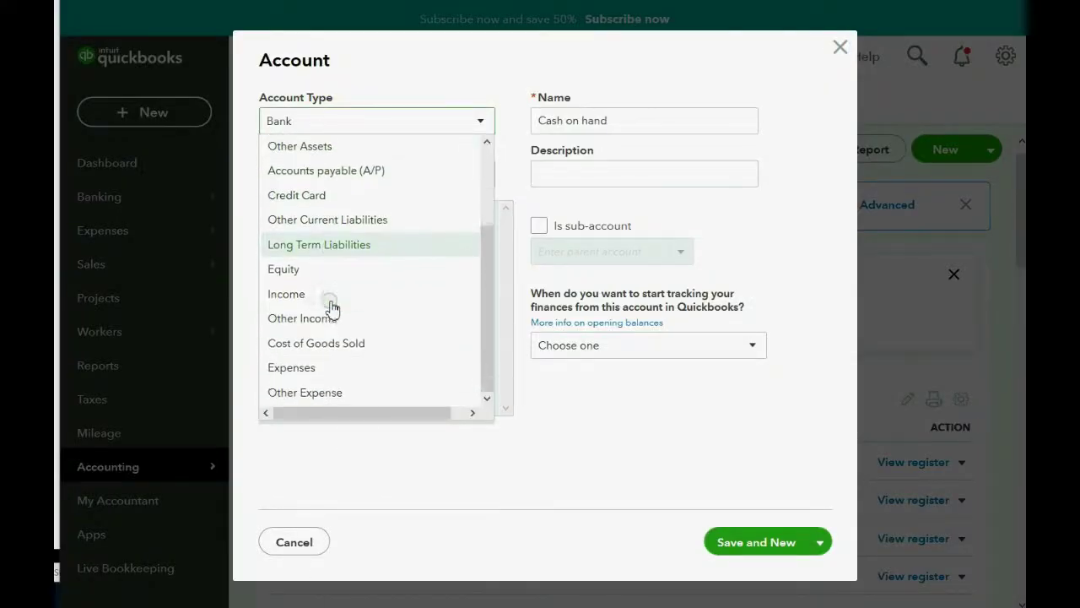
{"action": "left_click", "coordinate": [325, 371]}
{"action": "left_click", "coordinate": [371, 174]}
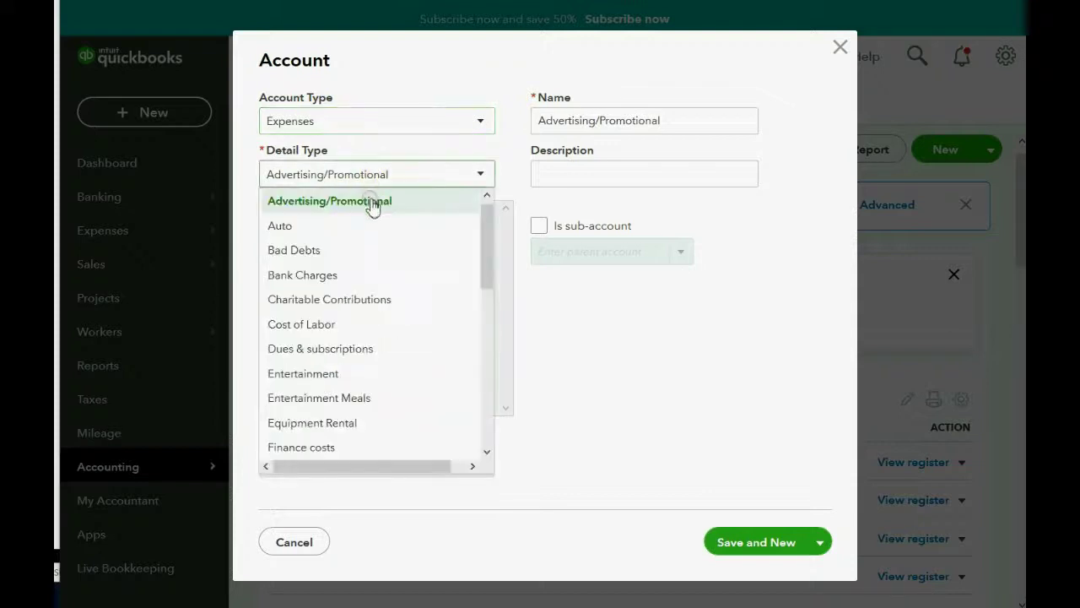
{"action": "scroll", "coordinate": [374, 274], "scroll_direction": "down", "scroll_amount": 3}
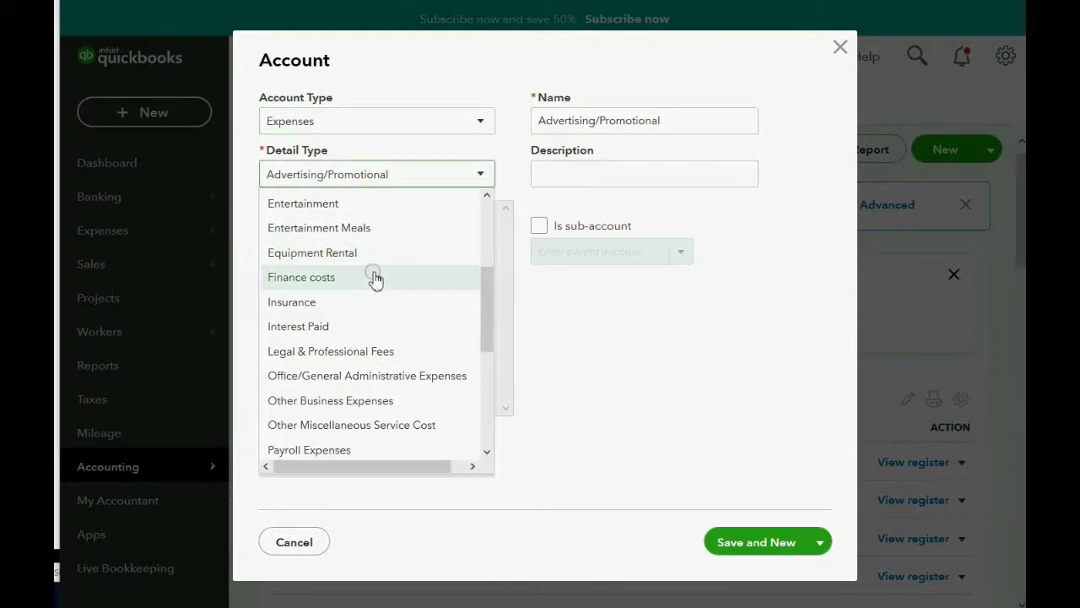
{"action": "left_click", "coordinate": [375, 401]}
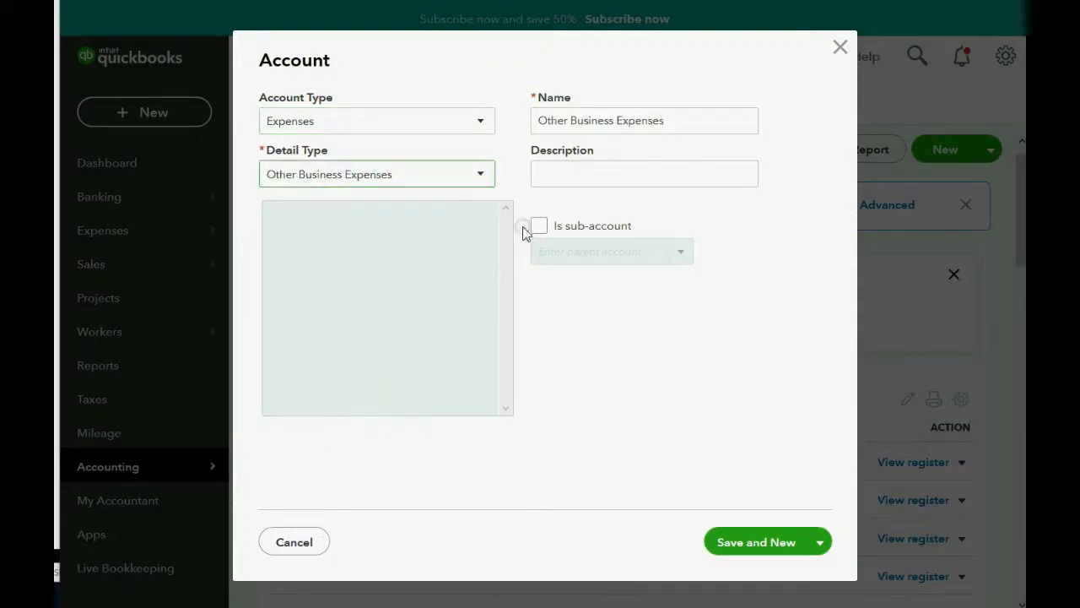
Name the expense account JOB SUPPLIES EXPENSE and save it, continuing to another new account.
{"action": "left_click_drag", "start_coordinate": [666, 127], "coordinate": [402, 125]}
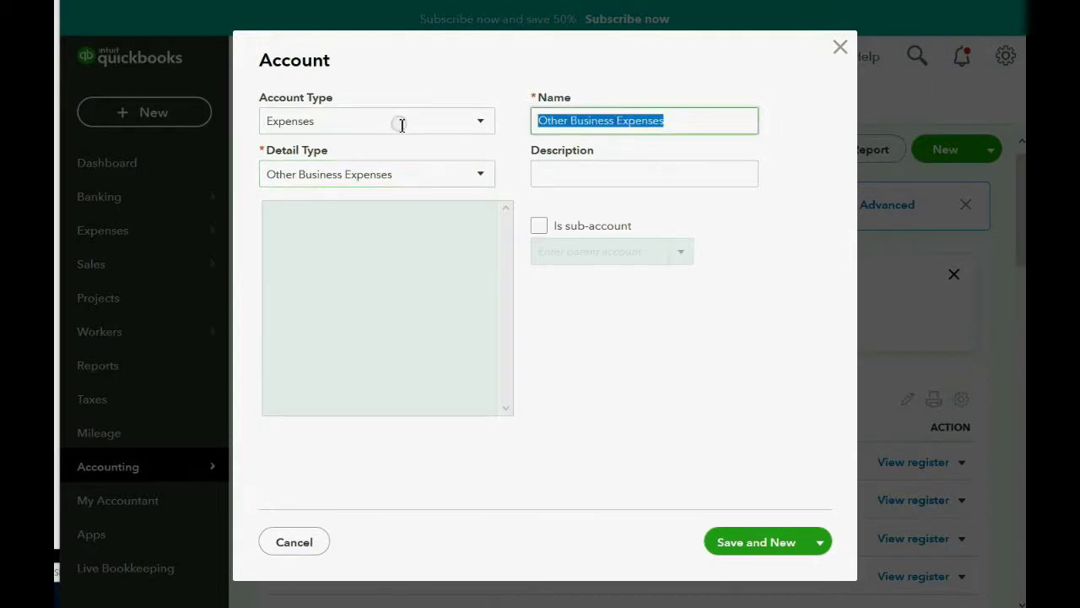
{"action": "type", "text": "JOB SUPPLIES"}
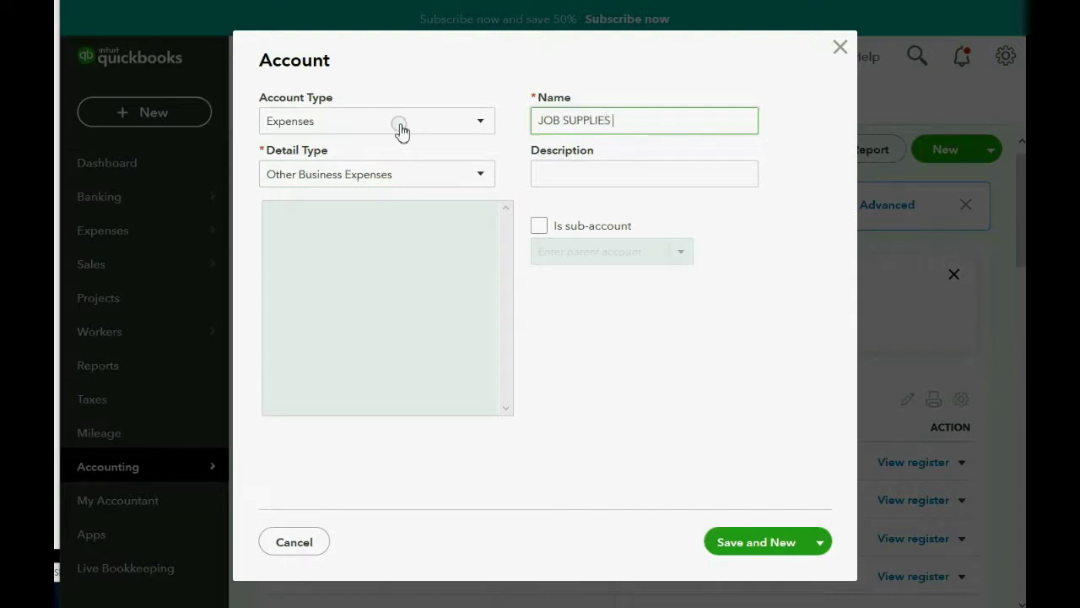
{"action": "type", "text": " EXPENSE"}
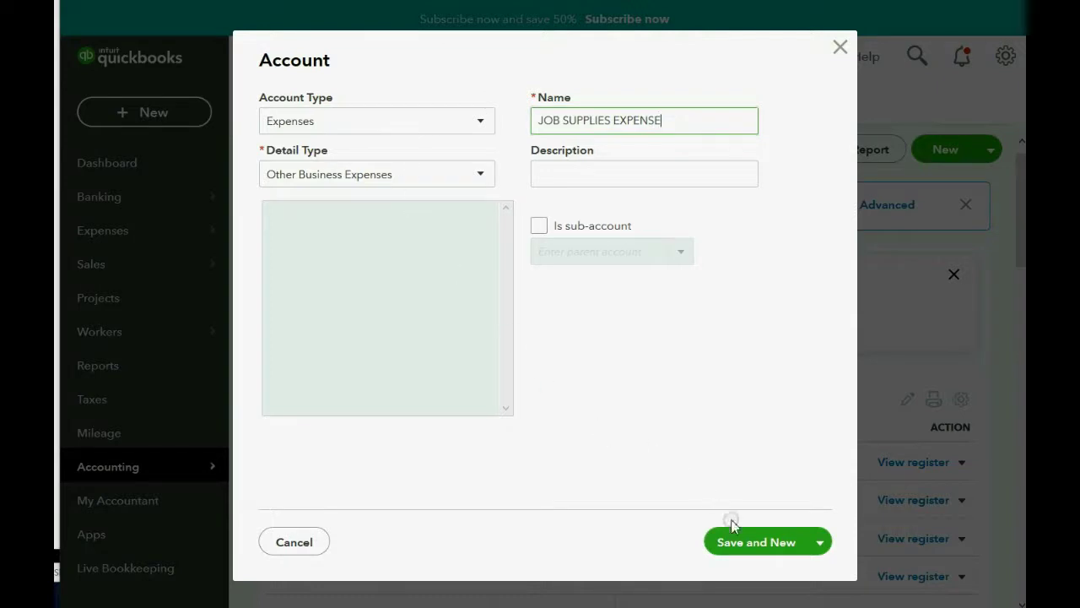
{"action": "left_click", "coordinate": [740, 549]}
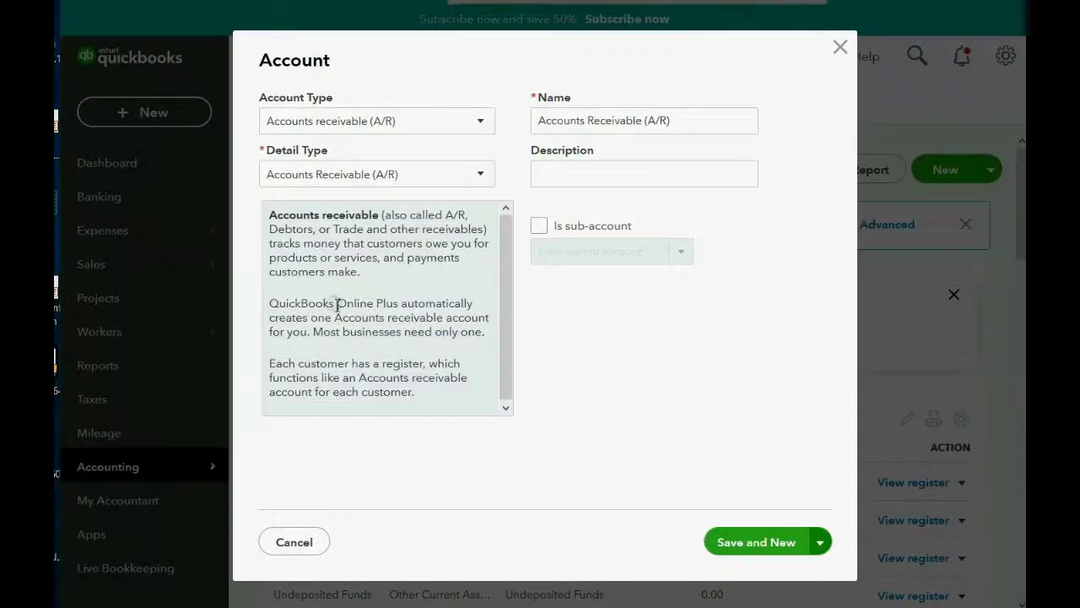
Set the next new account's type to Expenses and its detail type to Other Business Expenses.
{"action": "left_click", "coordinate": [378, 121]}
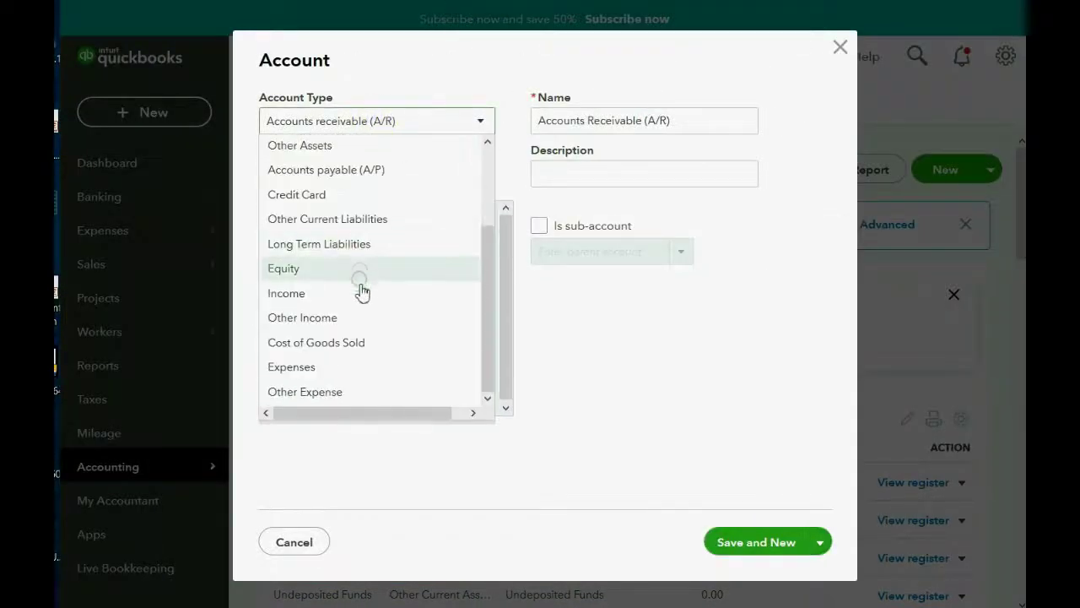
{"action": "left_click", "coordinate": [351, 366]}
{"action": "left_click", "coordinate": [374, 177]}
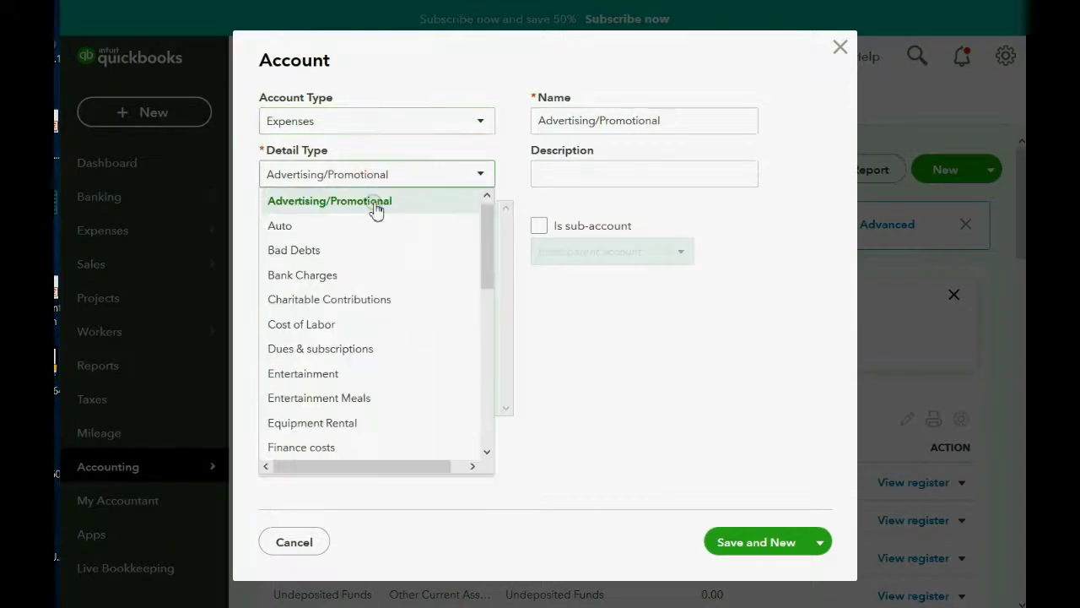
{"action": "scroll", "coordinate": [379, 247], "scroll_direction": "down", "scroll_amount": 3}
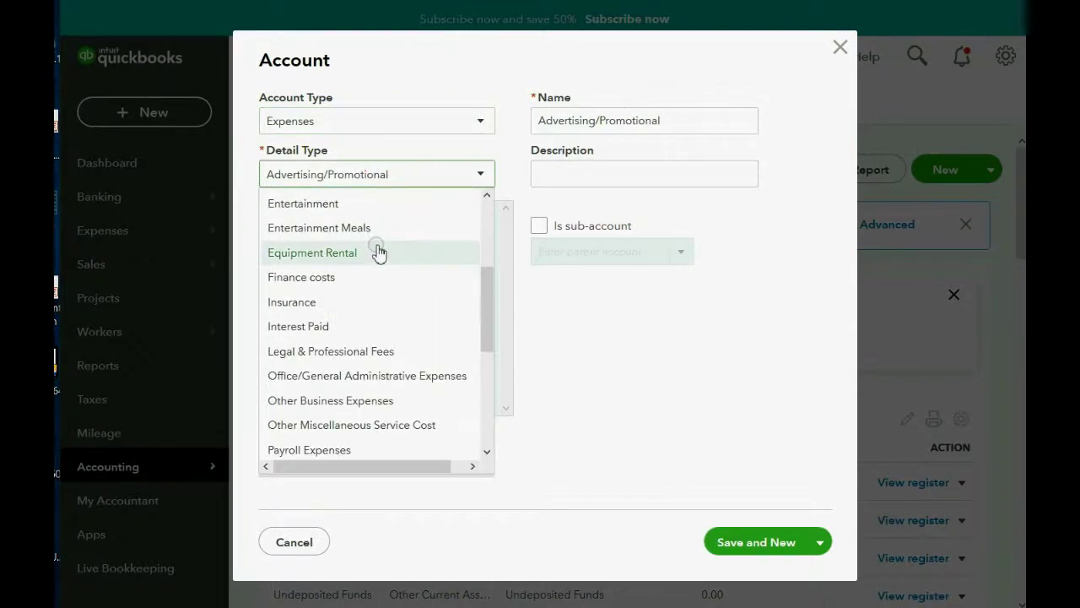
{"action": "left_click", "coordinate": [380, 401]}
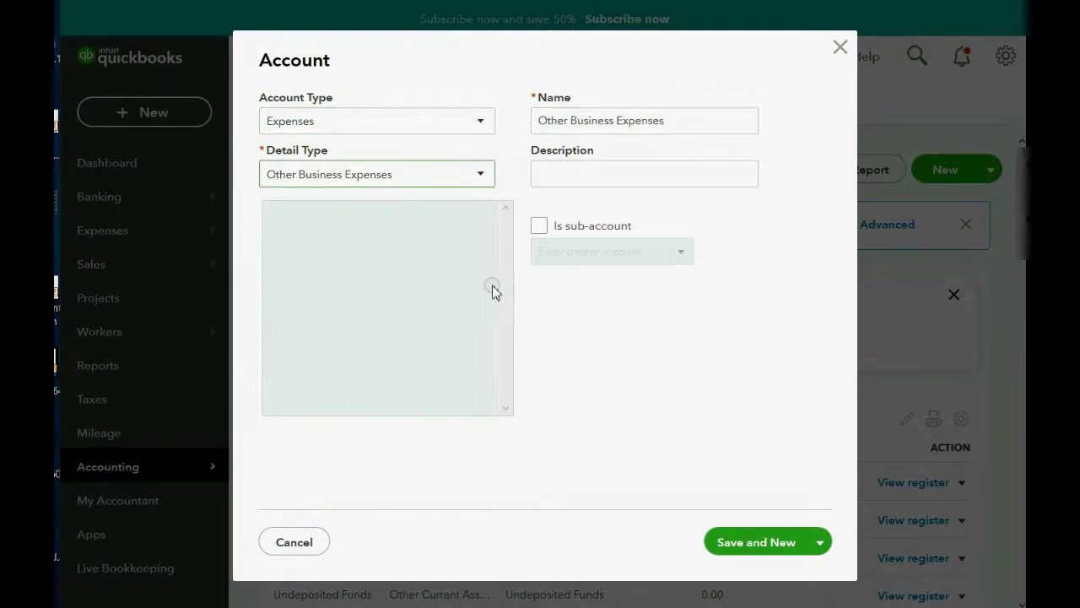
Name the expense account DELIVERY EXPENSE, then save it and close the account form.
{"action": "double_click", "coordinate": [690, 124]}
{"action": "key", "text": "ctrl+a"}
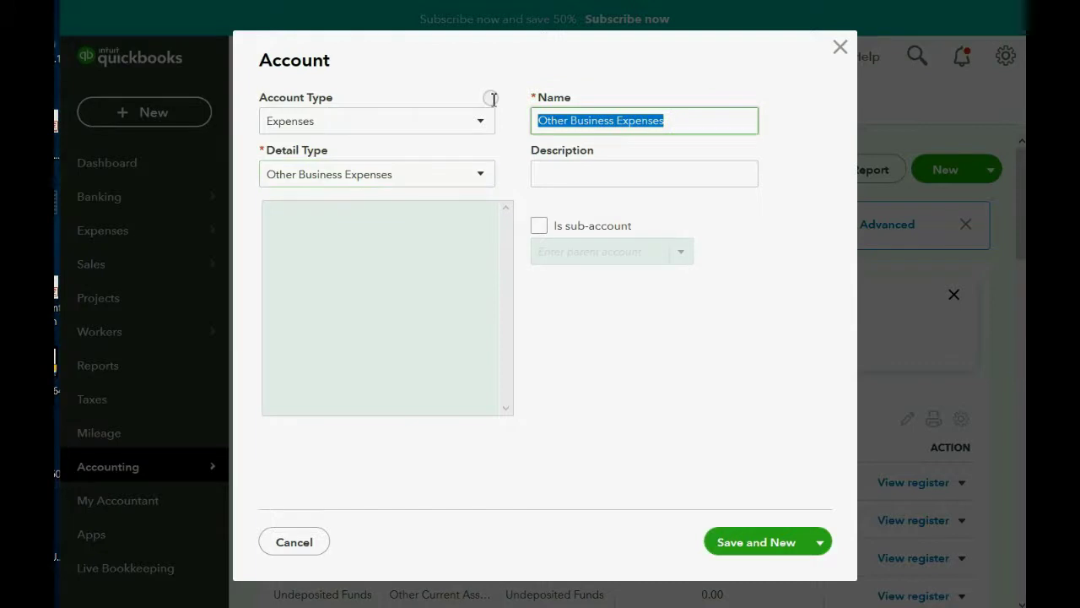
{"action": "type", "text": "DE"}
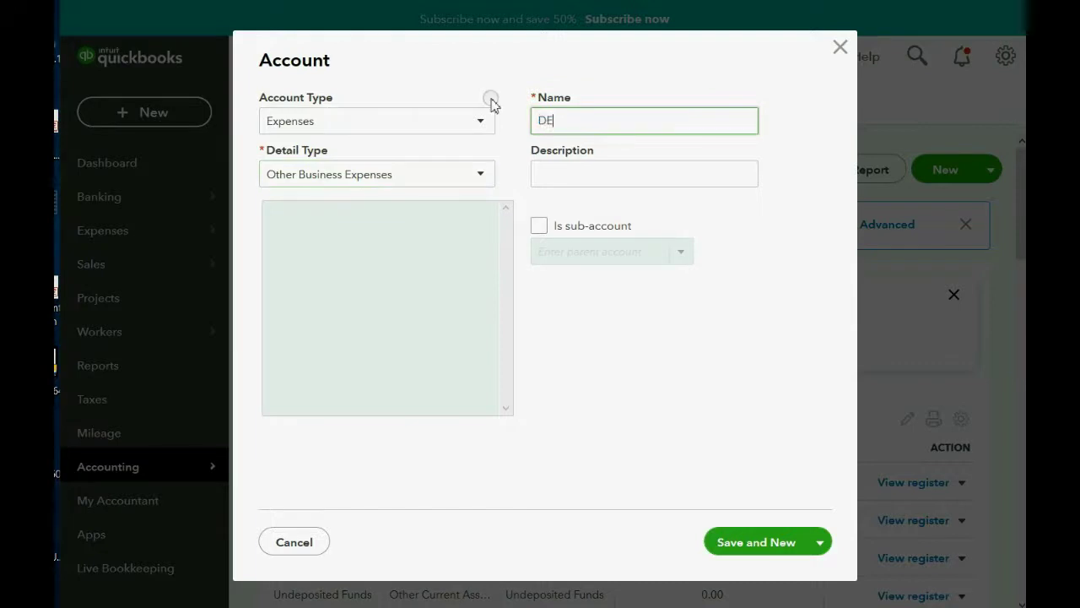
{"action": "type", "text": "LIVERY EXPENSE"}
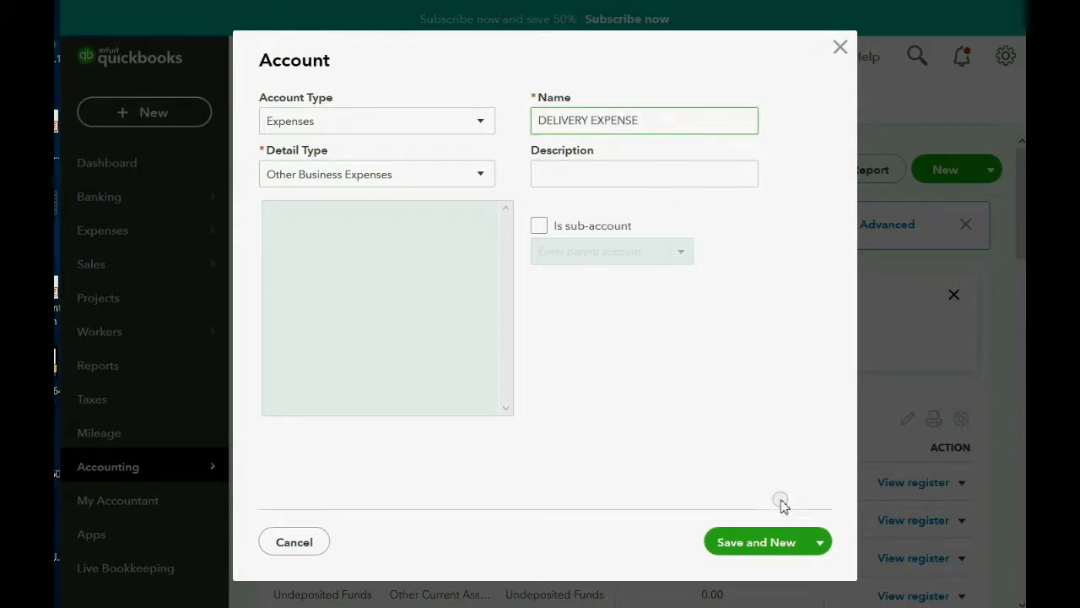
{"action": "left_click", "coordinate": [822, 547]}
{"action": "left_click", "coordinate": [784, 573]}
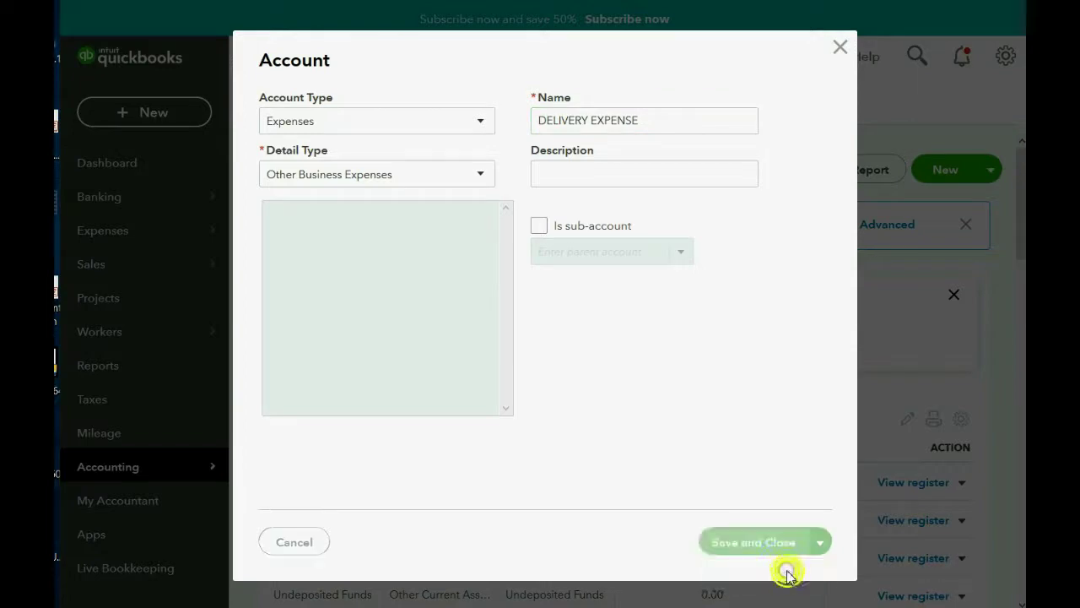
Look through the Chart of Accounts list for the newly added income and expense accounts.
{"action": "scroll", "coordinate": [709, 360], "scroll_direction": "down", "scroll_amount": 4}
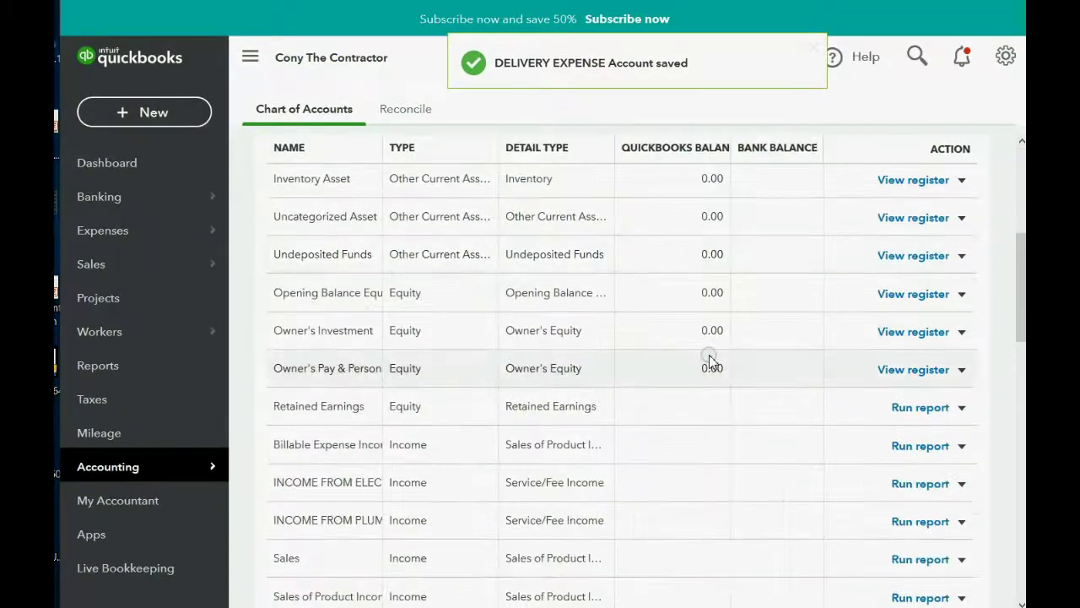
{"action": "scroll", "coordinate": [709, 361], "scroll_direction": "up", "scroll_amount": 2}
{"action": "scroll", "coordinate": [709, 360], "scroll_direction": "down", "scroll_amount": 2}
{"action": "scroll", "coordinate": [709, 360], "scroll_direction": "down", "scroll_amount": 8}
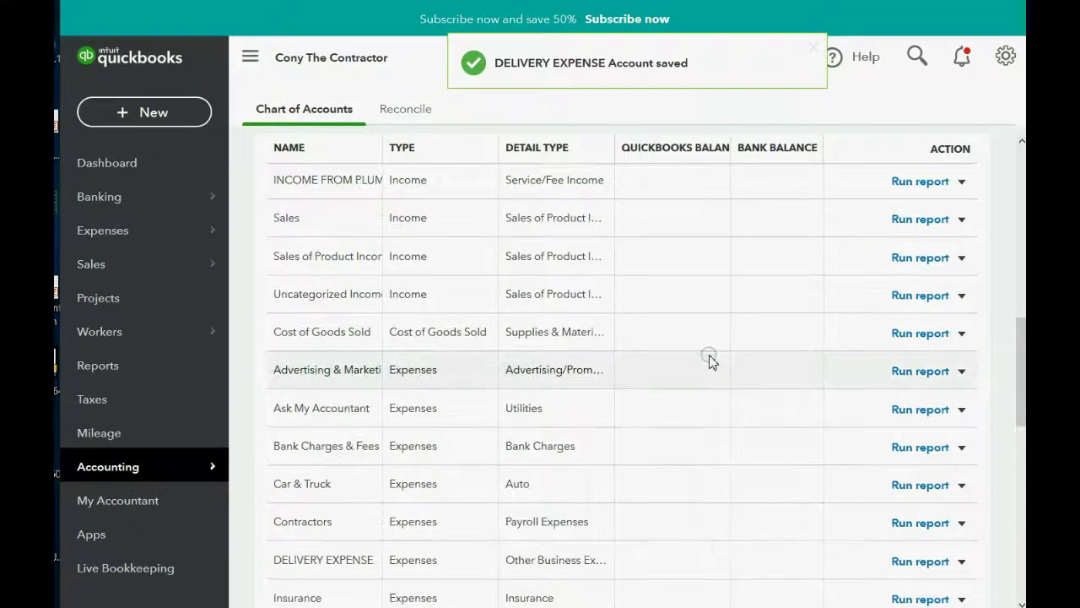
{"action": "scroll", "coordinate": [709, 360], "scroll_direction": "down", "scroll_amount": 4}
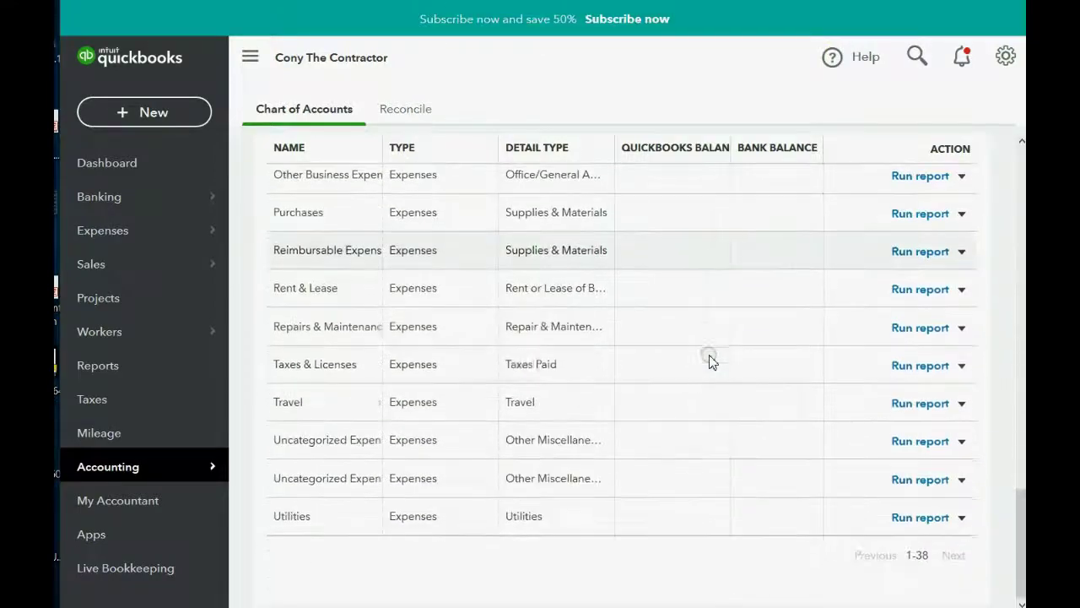
{"action": "scroll", "coordinate": [456, 476], "scroll_direction": "up", "scroll_amount": 4}
Switch to PowerPoint, advance to the slide about re-opening and editing accounts, and return to the QuickBooks Chart of Accounts.
{"action": "key", "text": "alt+Tab"}
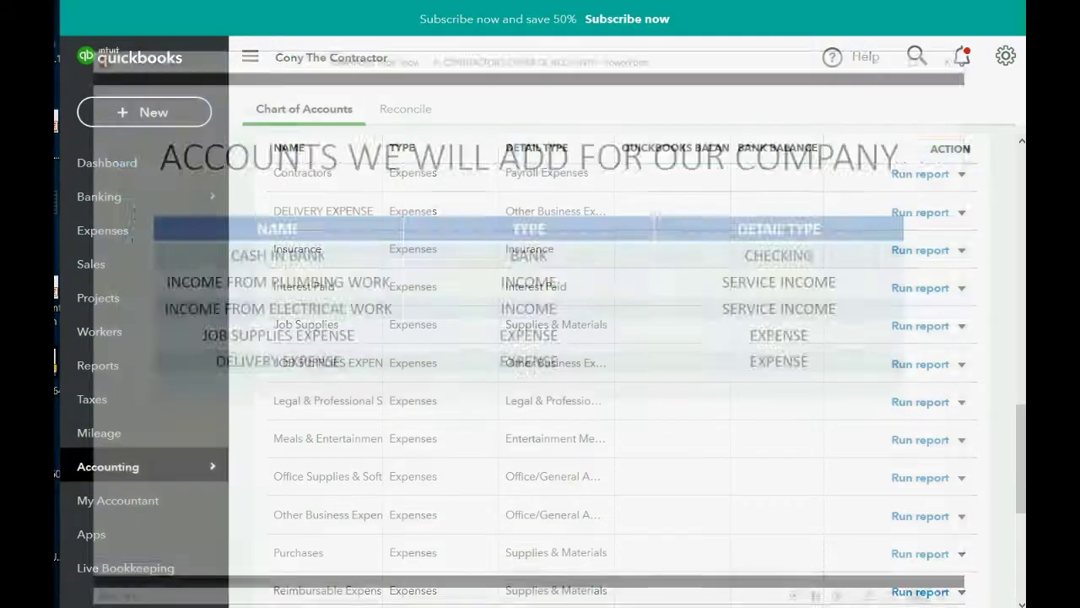
{"action": "left_click", "coordinate": [431, 478]}
{"action": "left_click", "coordinate": [445, 479]}
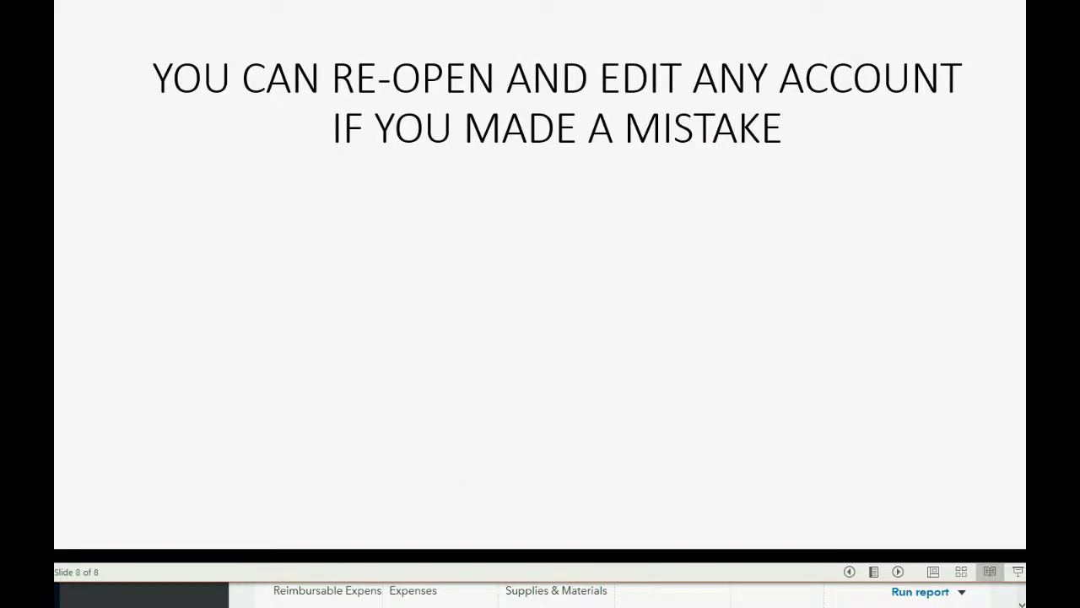
{"action": "key", "text": "alt+Tab"}
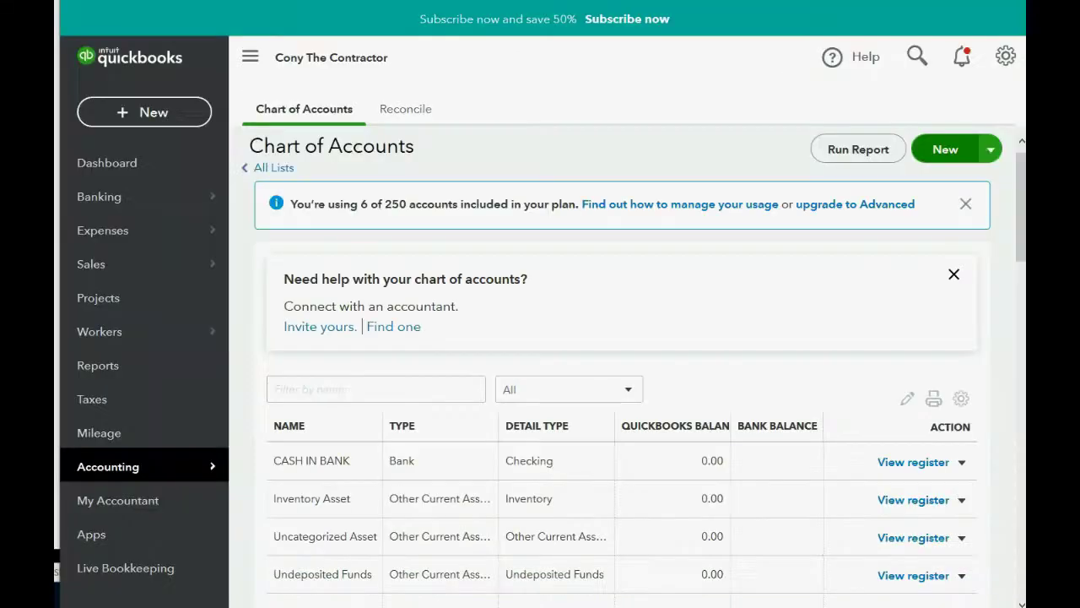
Open the CASH IN BANK account for editing to view its settings, and close the form without changes.
{"action": "left_click", "coordinate": [314, 479]}
{"action": "left_click", "coordinate": [312, 469]}
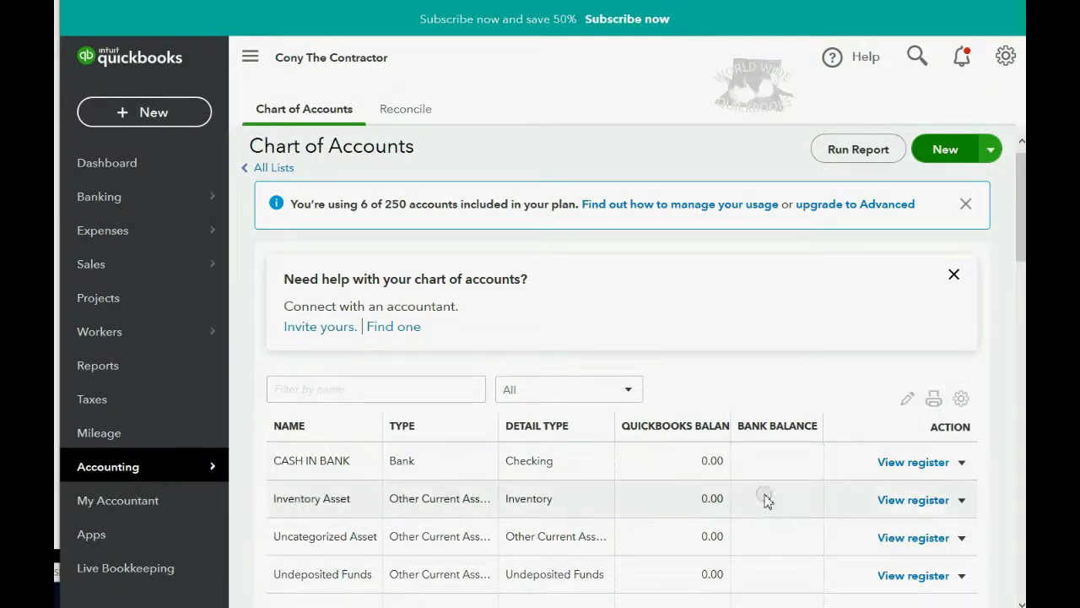
{"action": "left_click", "coordinate": [963, 464]}
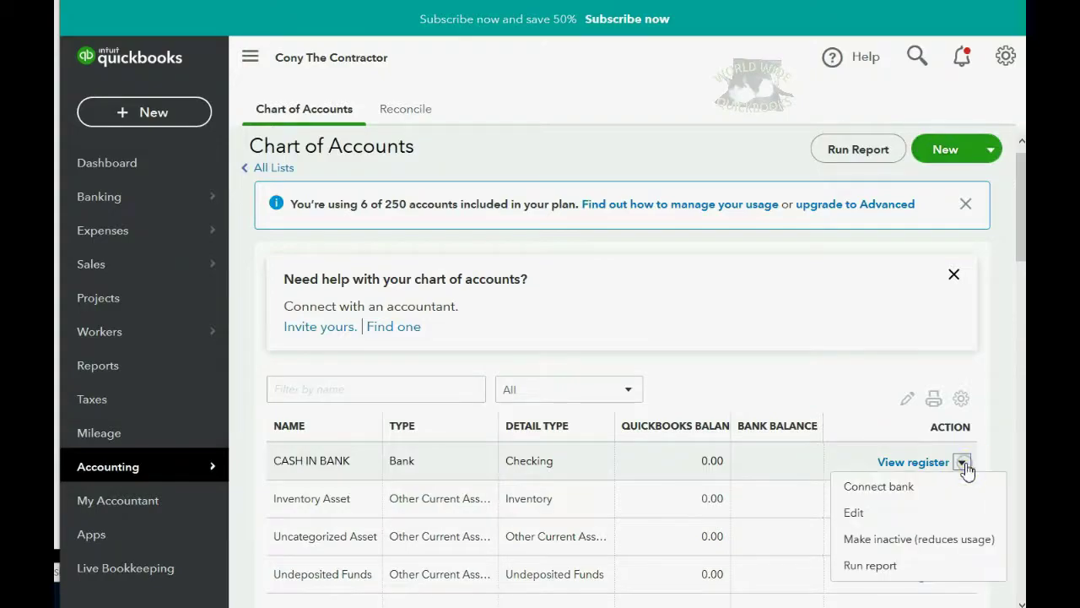
{"action": "left_click", "coordinate": [878, 513]}
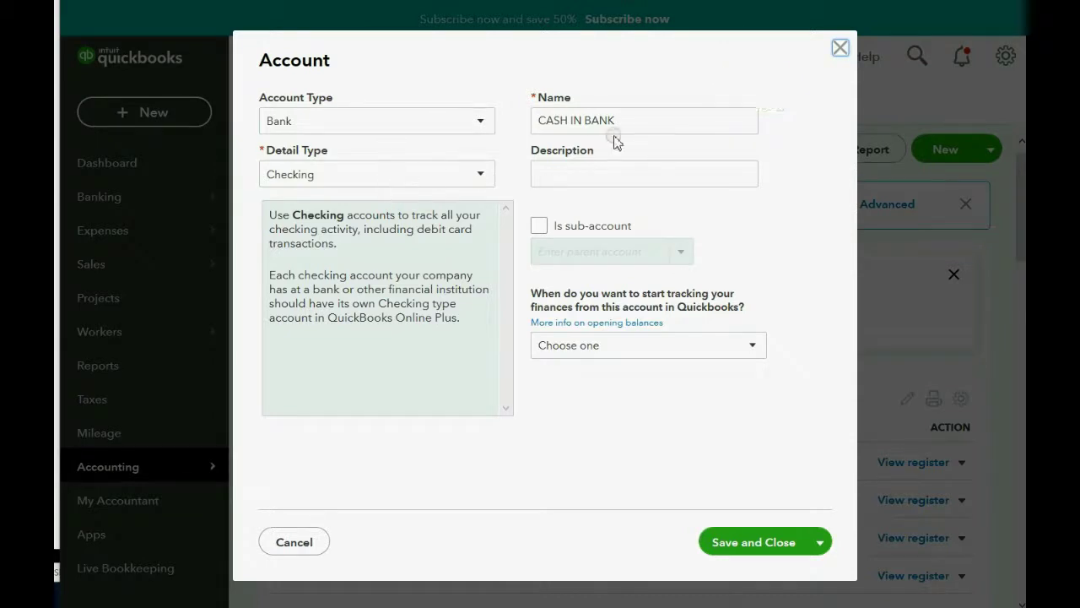
{"action": "left_click", "coordinate": [839, 47]}
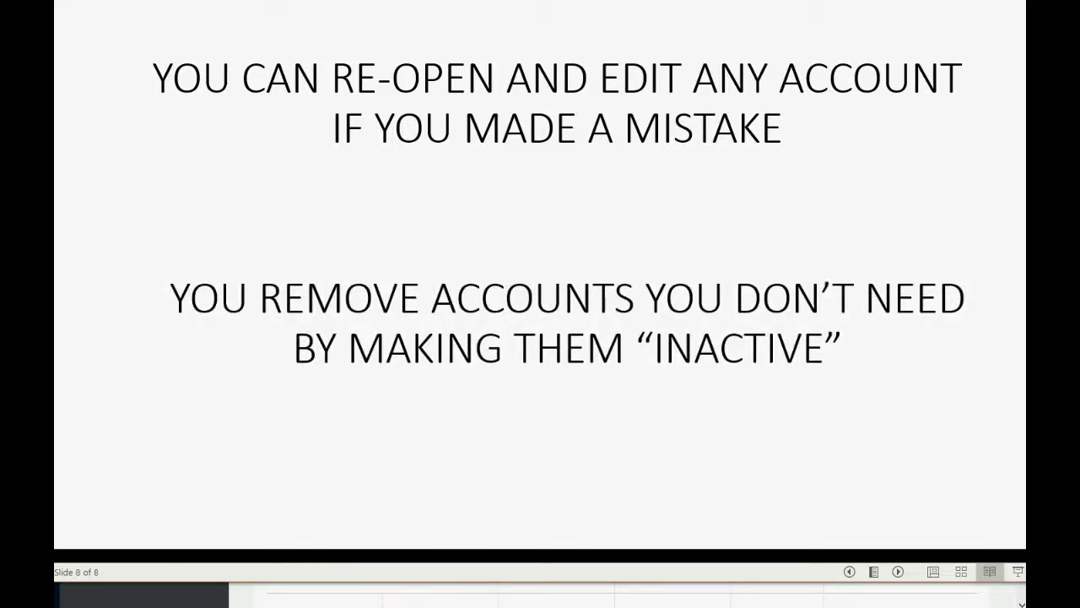
Switch from the PowerPoint slide back to the QuickBooks Chart of Accounts and make the Inventory Asset account inactive.
{"action": "mouse_move", "coordinate": [314, 604]}
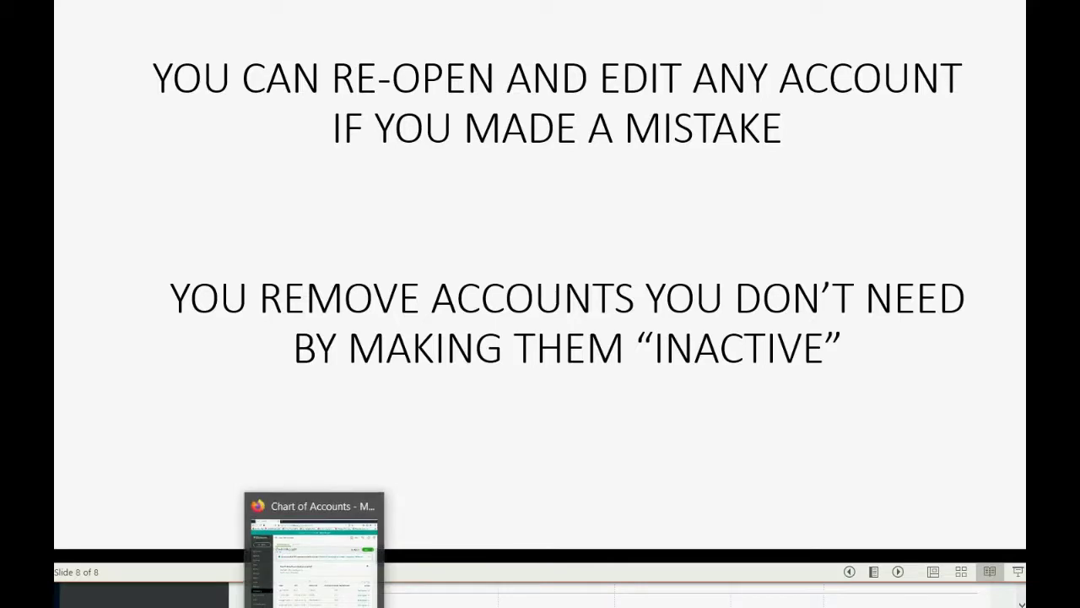
{"action": "left_click", "coordinate": [314, 548]}
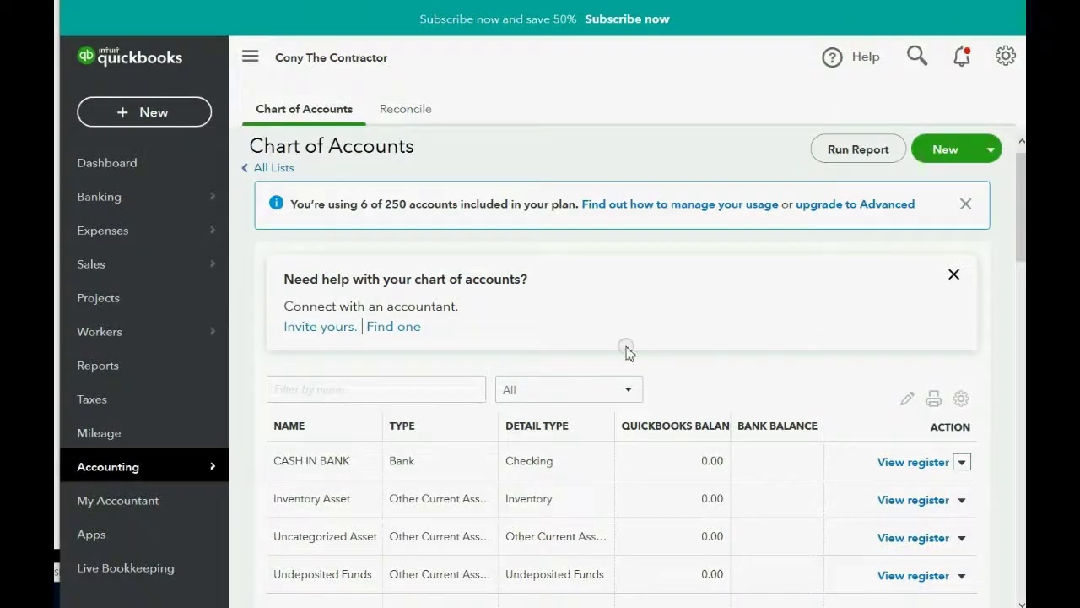
{"action": "scroll", "coordinate": [626, 350], "scroll_direction": "down", "scroll_amount": 3}
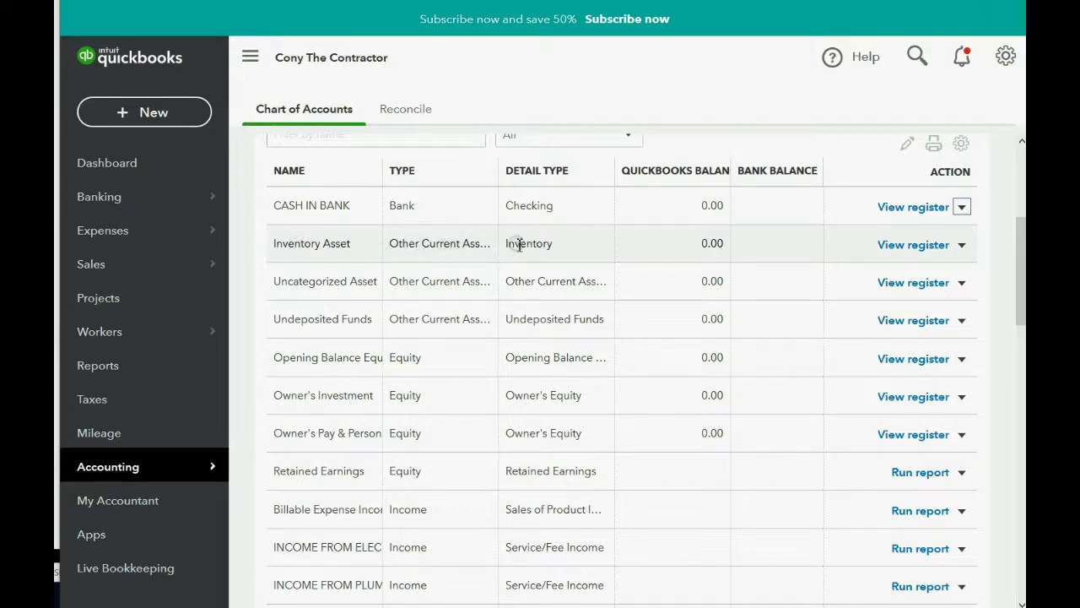
{"action": "left_click", "coordinate": [961, 246]}
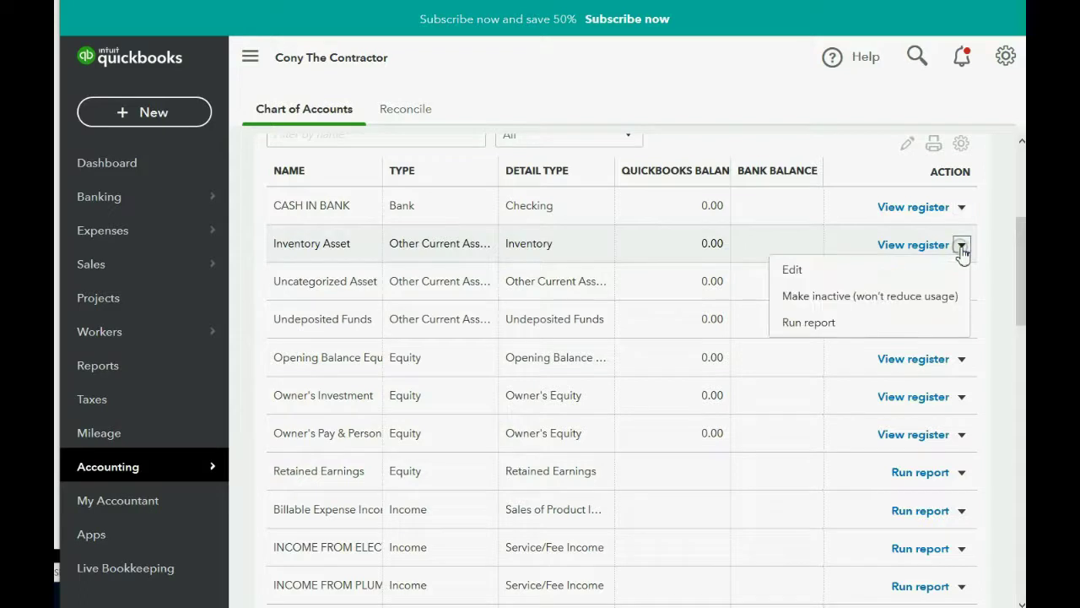
{"action": "left_click", "coordinate": [935, 299]}
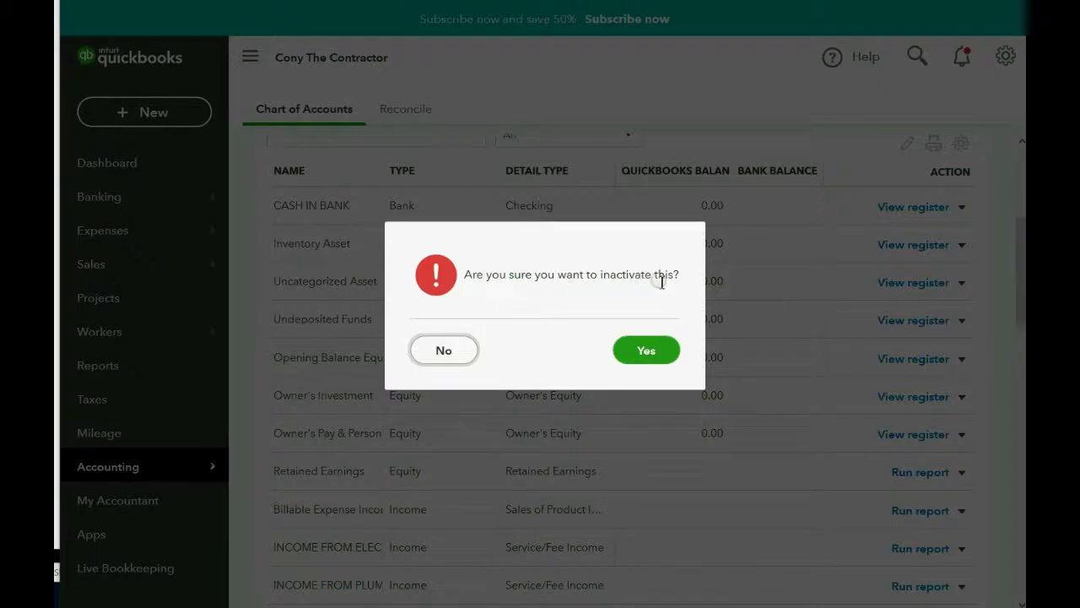
{"action": "left_click", "coordinate": [645, 354]}
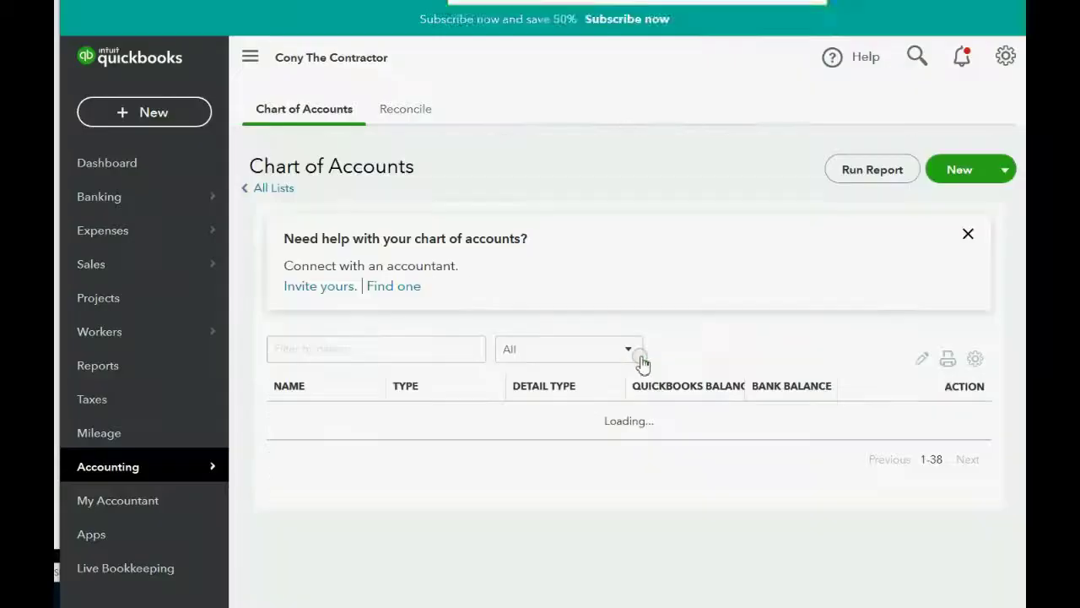
{"action": "scroll", "coordinate": [638, 358], "scroll_direction": "down", "scroll_amount": 3}
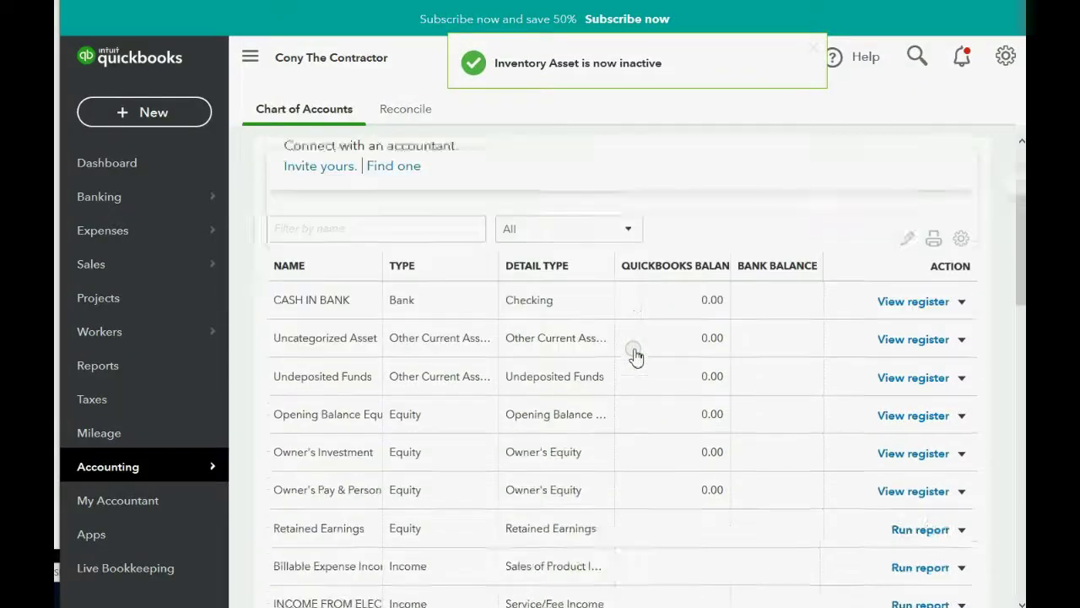